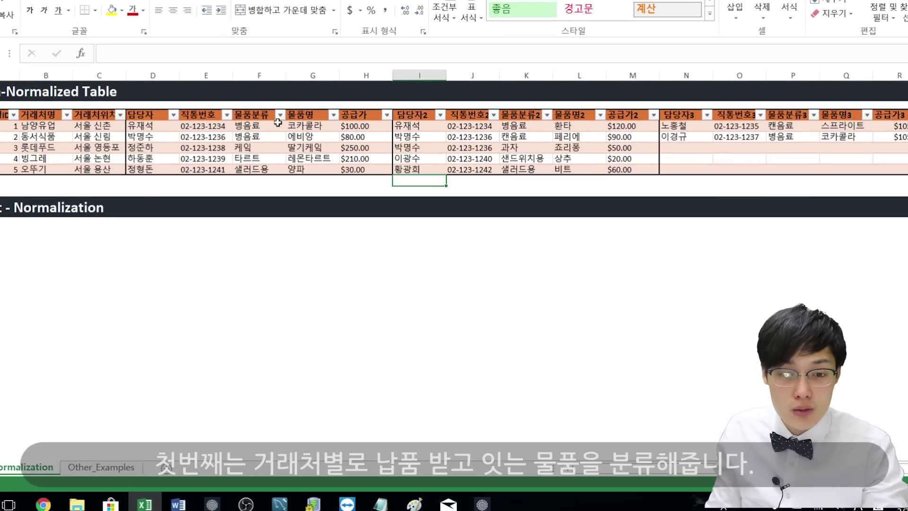
pyautogui.click(50, 127)
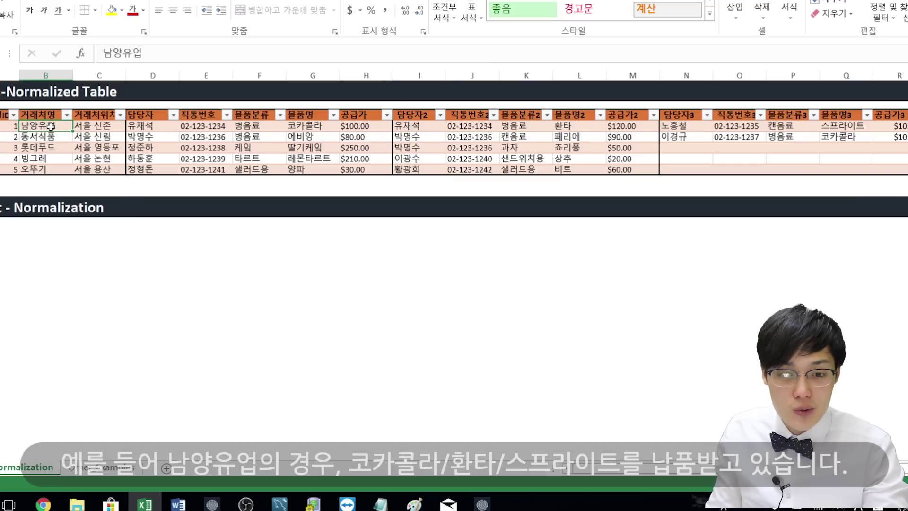
pyautogui.click(314, 126)
pyautogui.click(573, 127)
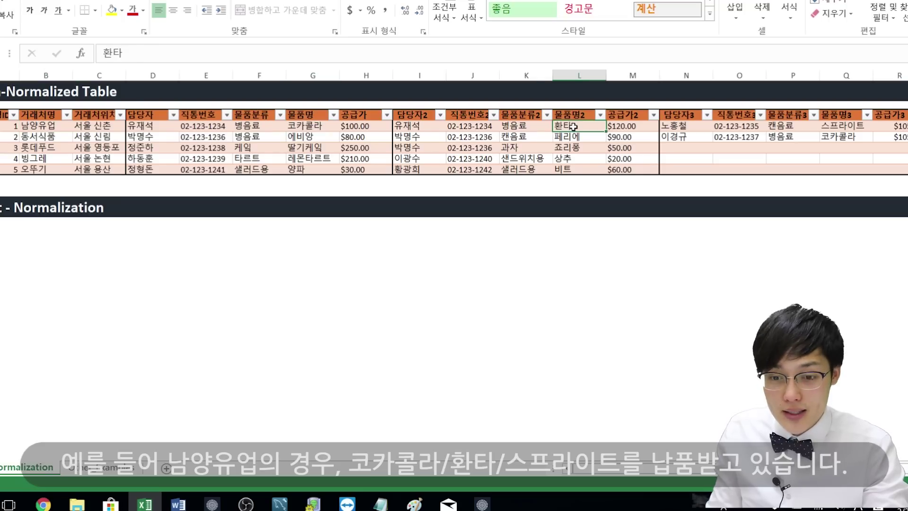
pyautogui.click(852, 127)
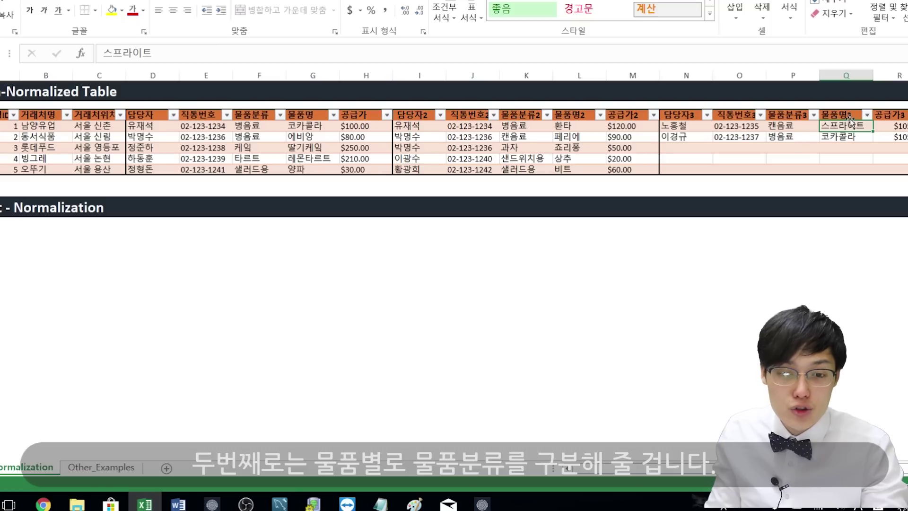
pyautogui.moveTo(317, 129); pyautogui.dragTo(331, 164)
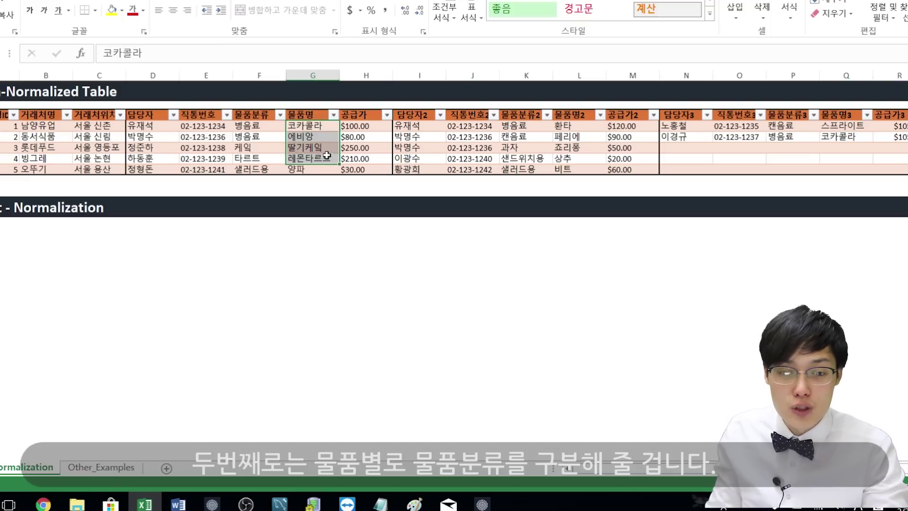
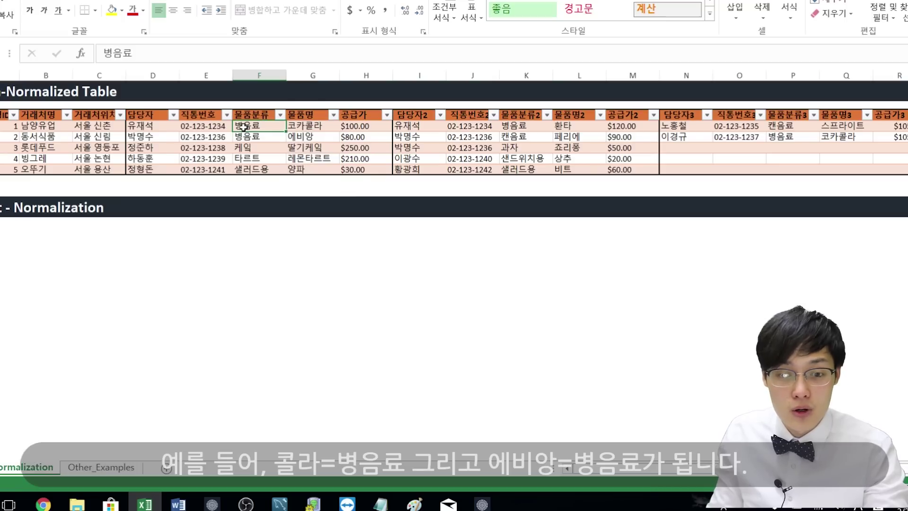
# Inspect the 코카콜라 and 에비앙 product, 병음료 category, $100.00 price and contact cells
pyautogui.click(296, 135)
pyautogui.click(266, 135)
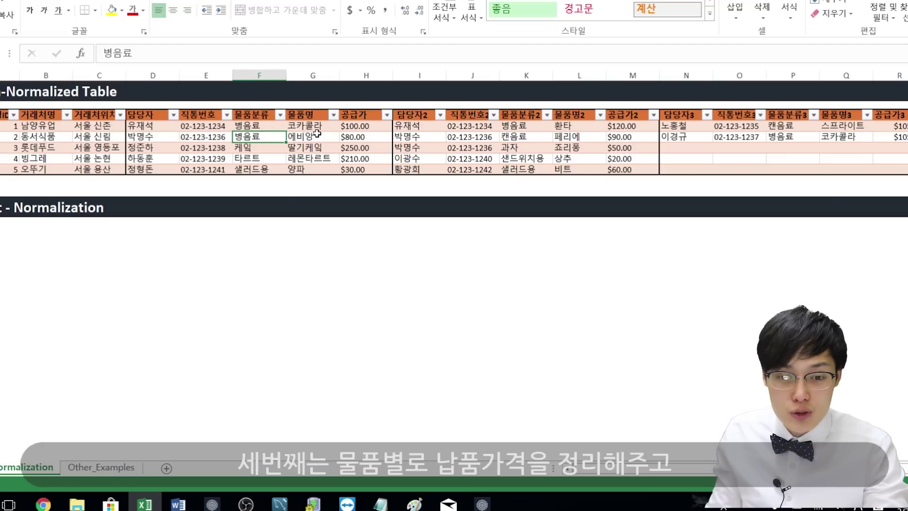
pyautogui.click(317, 127)
pyautogui.click(356, 127)
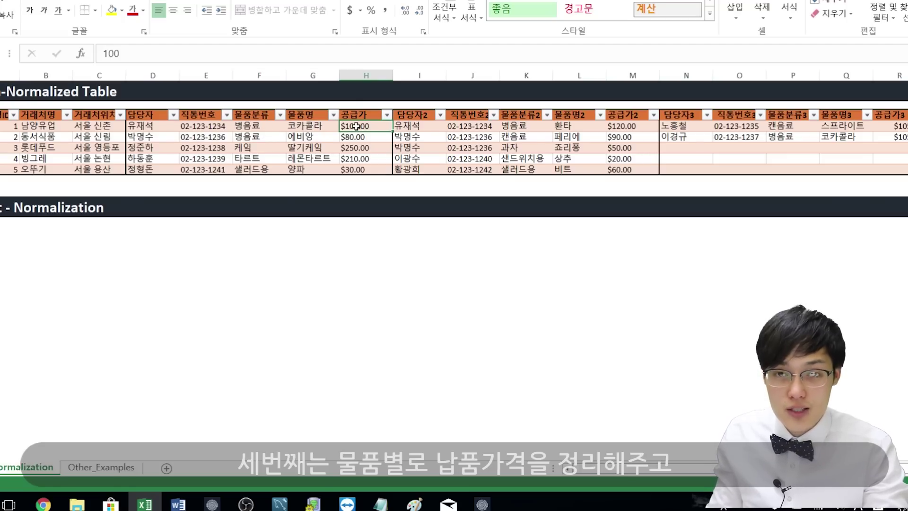
pyautogui.click(303, 126)
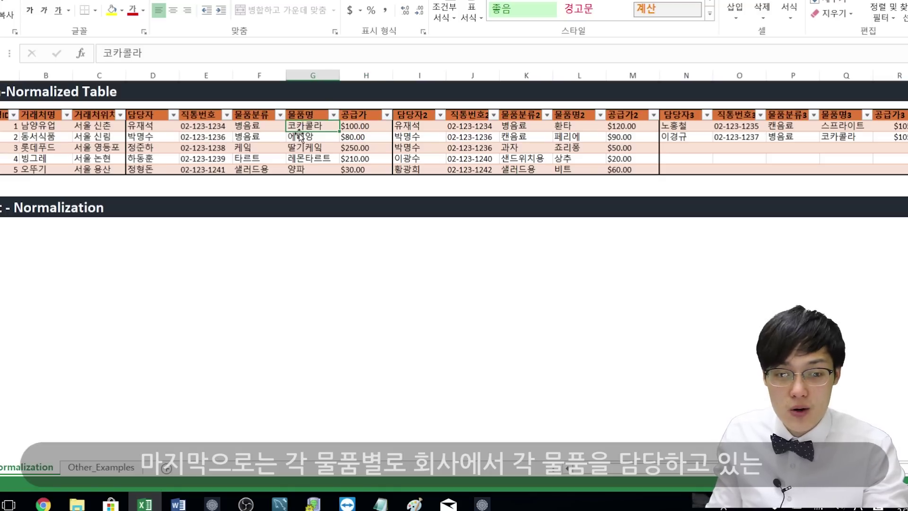
pyautogui.click(176, 124)
pyautogui.click(320, 125)
pyautogui.click(303, 136)
pyautogui.click(138, 137)
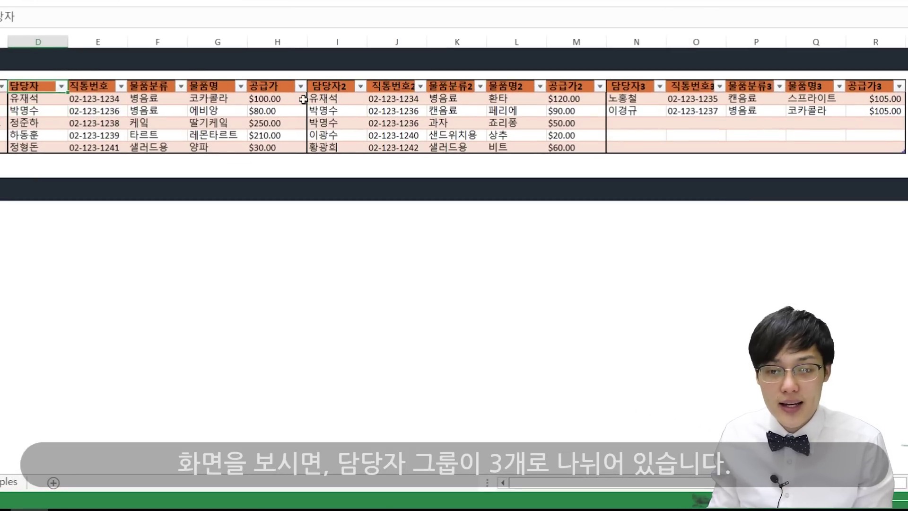
# Review the 담당자2 and 담당자3 contact groups and their products 환타 and 스프라이트
pyautogui.click(331, 86)
pyautogui.click(645, 85)
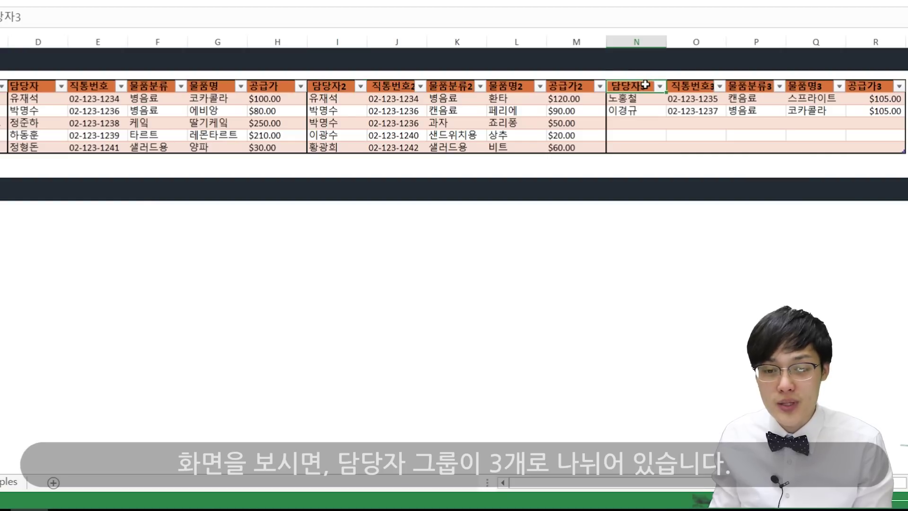
pyautogui.click(41, 98)
pyautogui.click(322, 99)
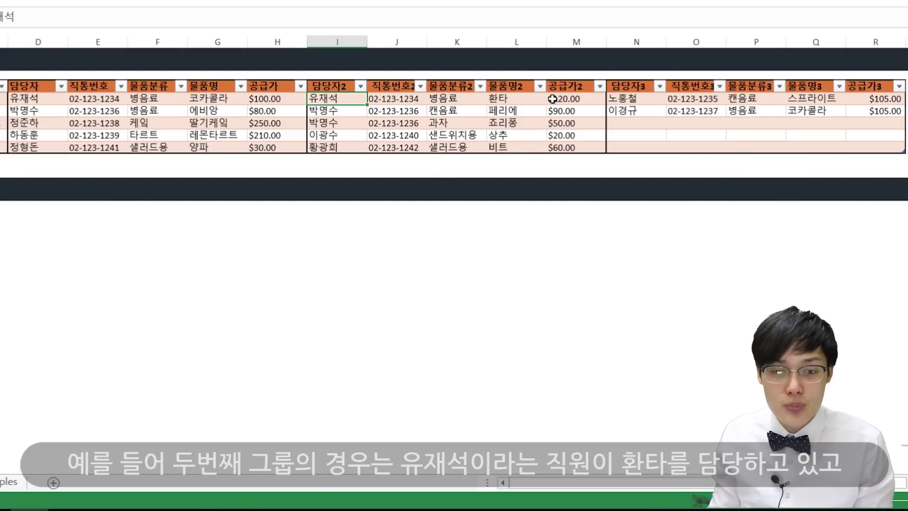
pyautogui.click(632, 100)
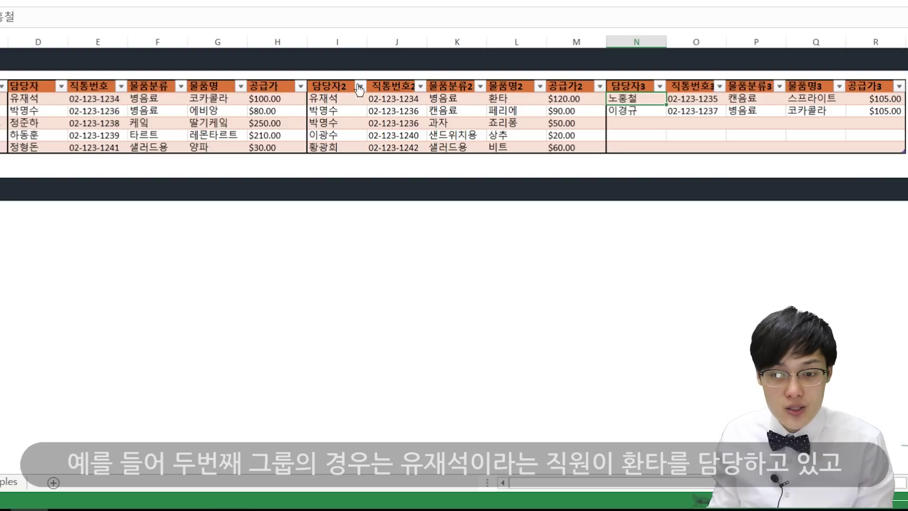
pyautogui.click(324, 98)
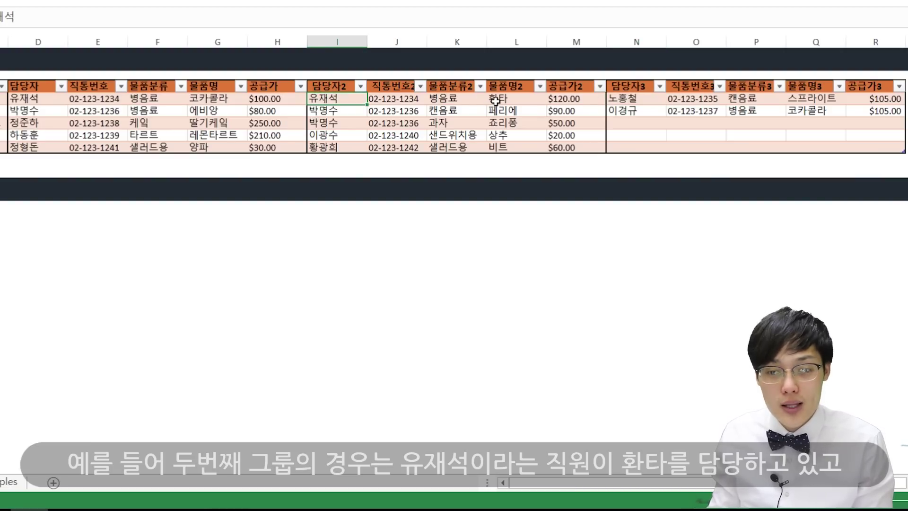
pyautogui.click(495, 100)
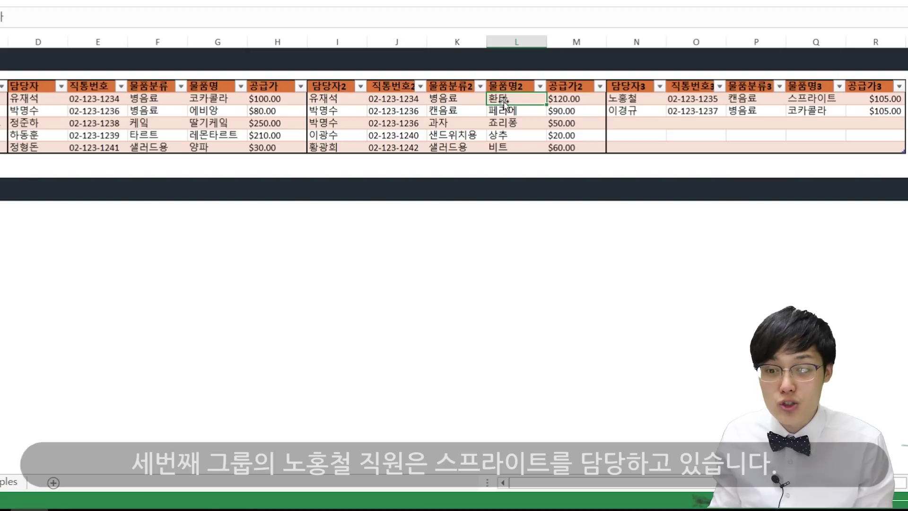
pyautogui.click(633, 98)
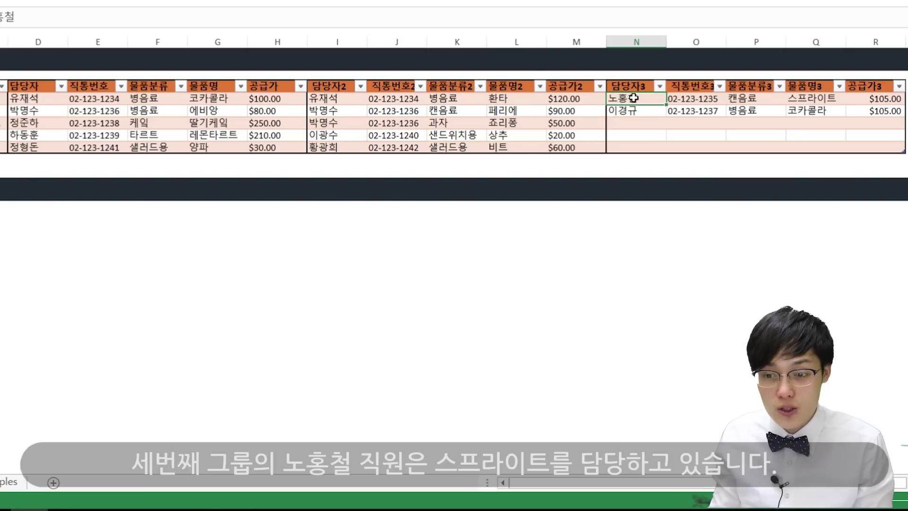
pyautogui.click(807, 99)
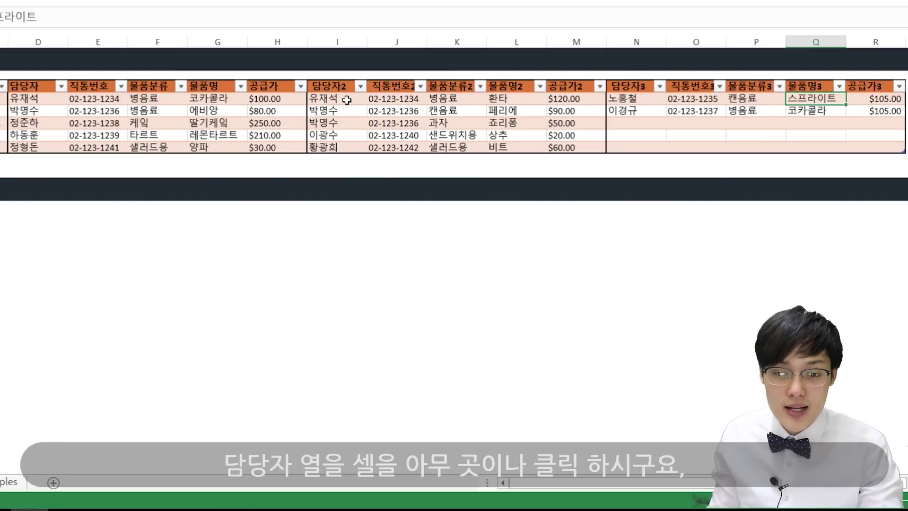
# Move the 담당자2 column so it sits after 직통번호
pyautogui.click(347, 101)
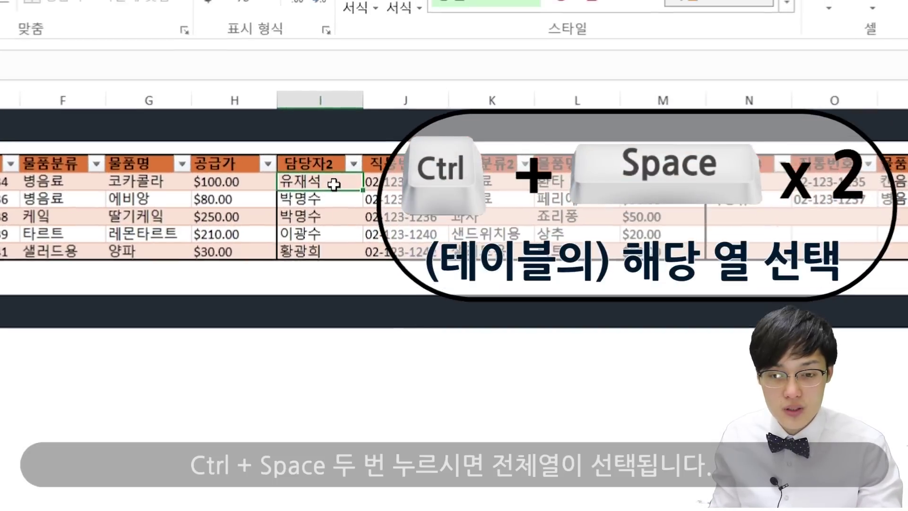
pyautogui.hotkey('ctrl', 'space')
pyautogui.hotkey('ctrl', 'space')
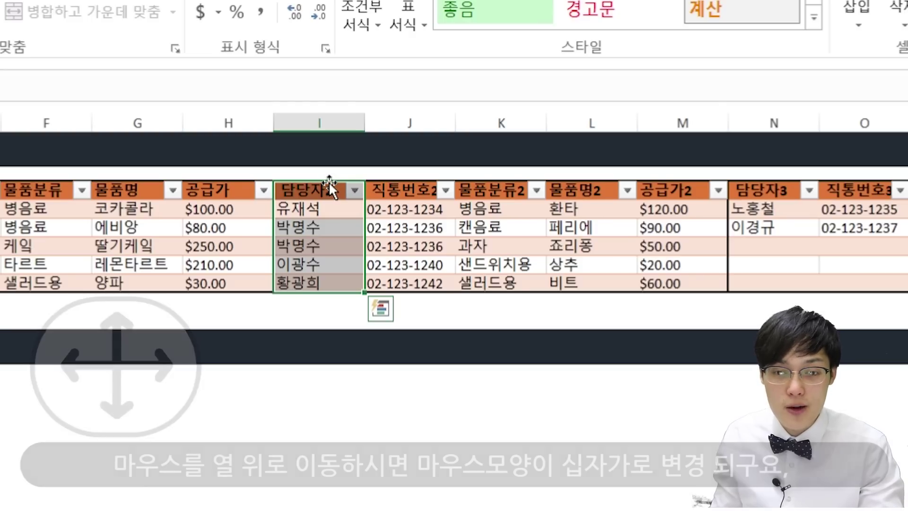
pyautogui.moveTo(329, 183)
pyautogui.mouseDown()
pyautogui.moveTo(239, 190)
pyautogui.moveTo(279, 168)
pyautogui.mouseUp()
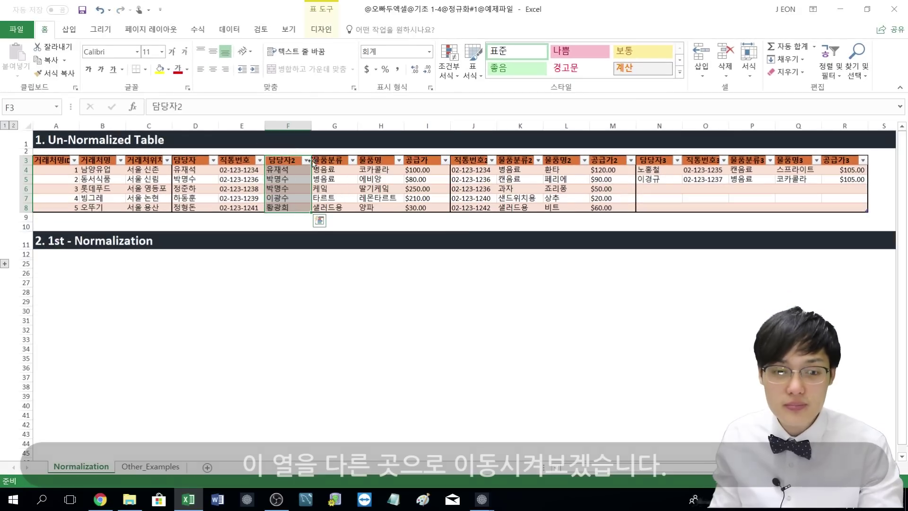
pyautogui.click(334, 178)
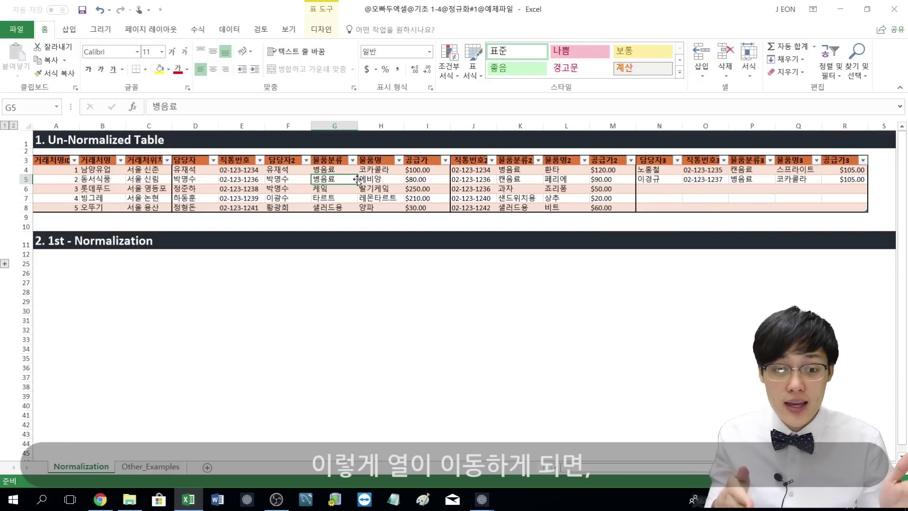
pyautogui.click(333, 169)
pyautogui.click(381, 171)
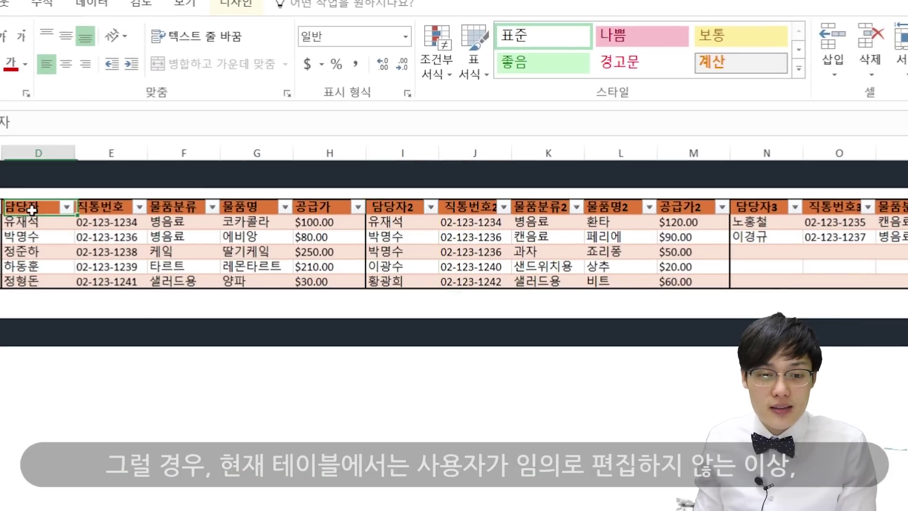
# Select each of the three contact group blocks in turn
pyautogui.moveTo(19, 207); pyautogui.dragTo(349, 265)
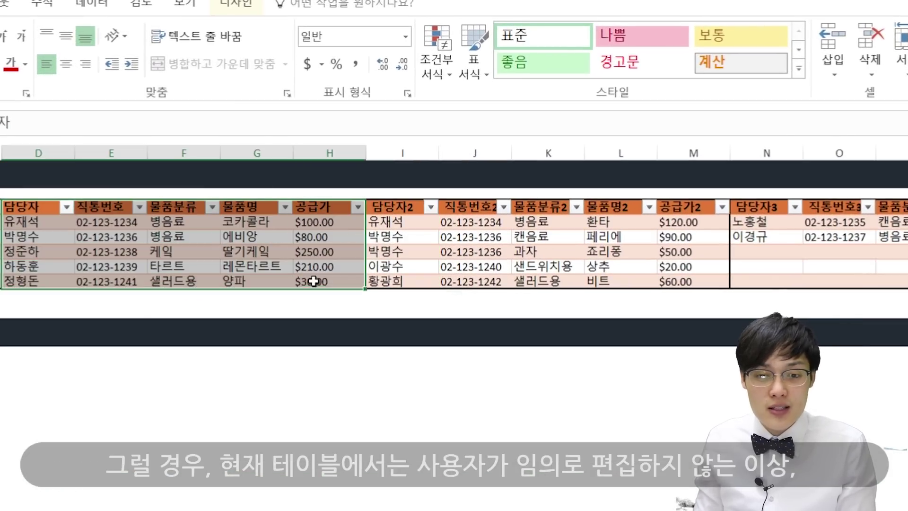
pyautogui.moveTo(398, 207); pyautogui.dragTo(664, 277)
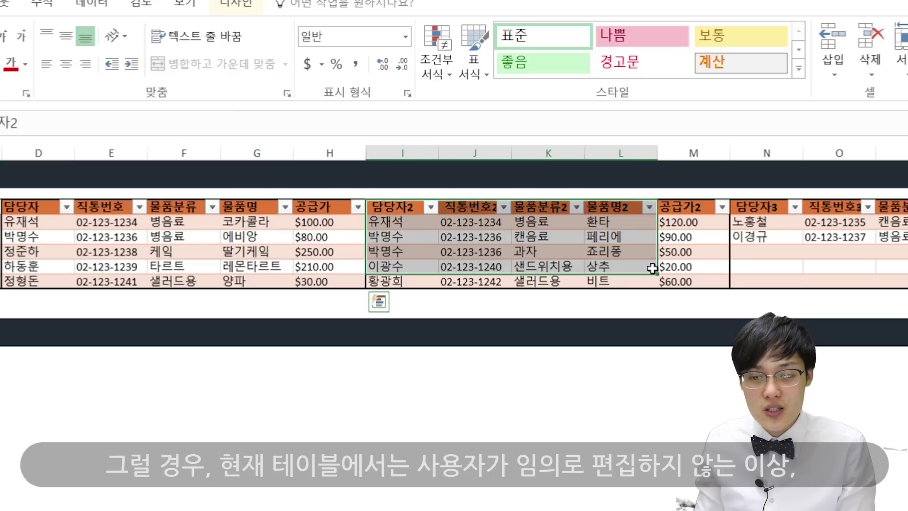
pyautogui.click(669, 283)
pyautogui.moveTo(14, 206); pyautogui.dragTo(350, 281)
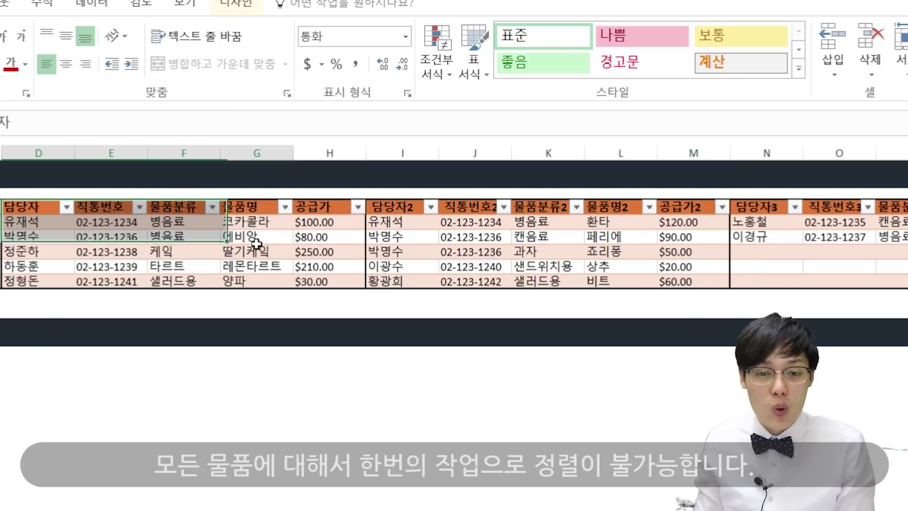
pyautogui.moveTo(410, 213); pyautogui.dragTo(674, 281)
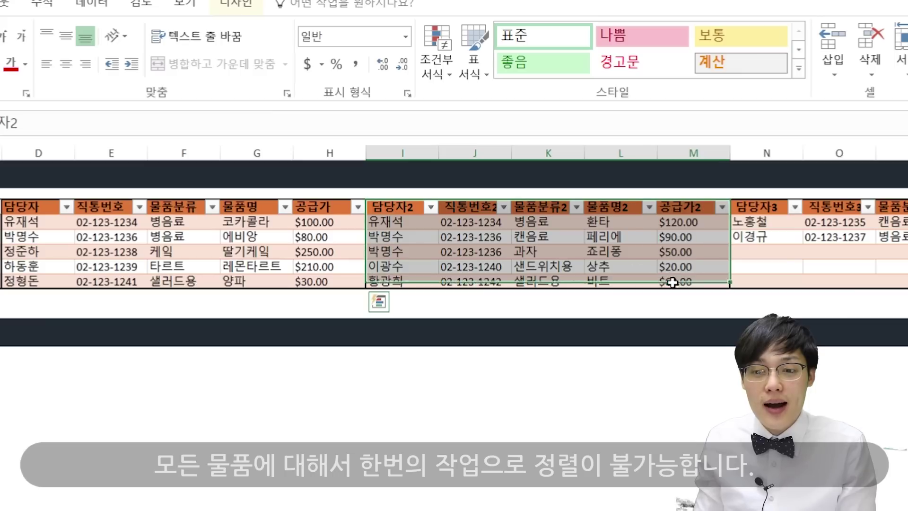
pyautogui.moveTo(594, 251); pyautogui.dragTo(683, 266)
pyautogui.click(683, 266)
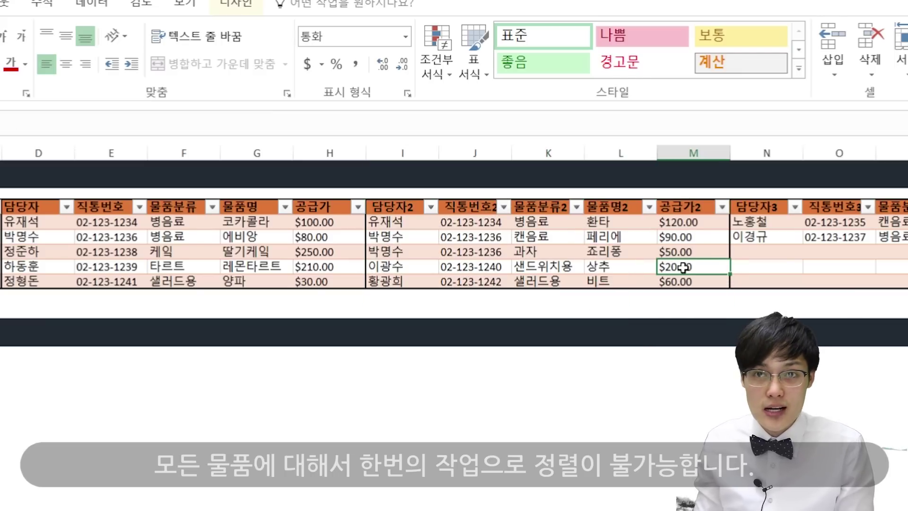
pyautogui.moveTo(53, 217)
pyautogui.mouseDown()
pyautogui.moveTo(405, 189)
pyautogui.moveTo(651, 238)
pyautogui.mouseUp()
pyautogui.moveTo(677, 183); pyautogui.dragTo(844, 238)
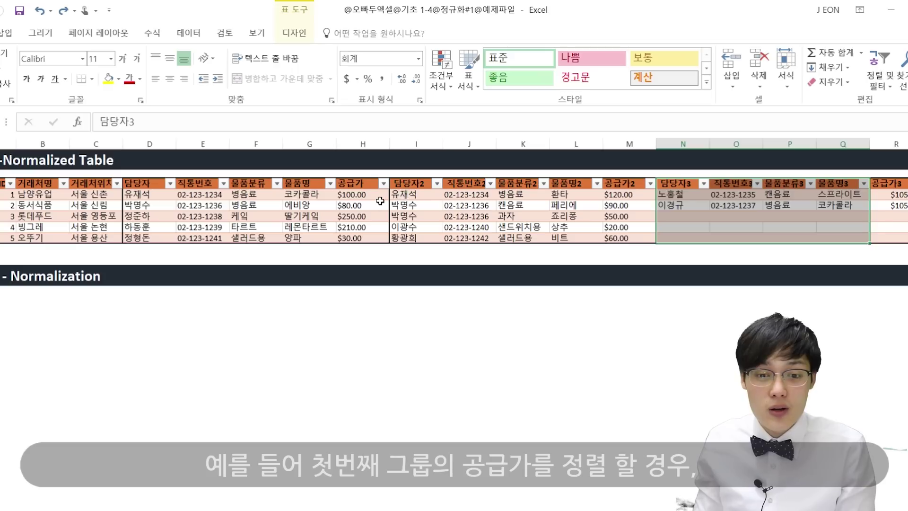
# Sort the table ascending by 공급가, compare the reshuffled groups, then undo the sort
pyautogui.click(363, 206)
pyautogui.click(383, 185)
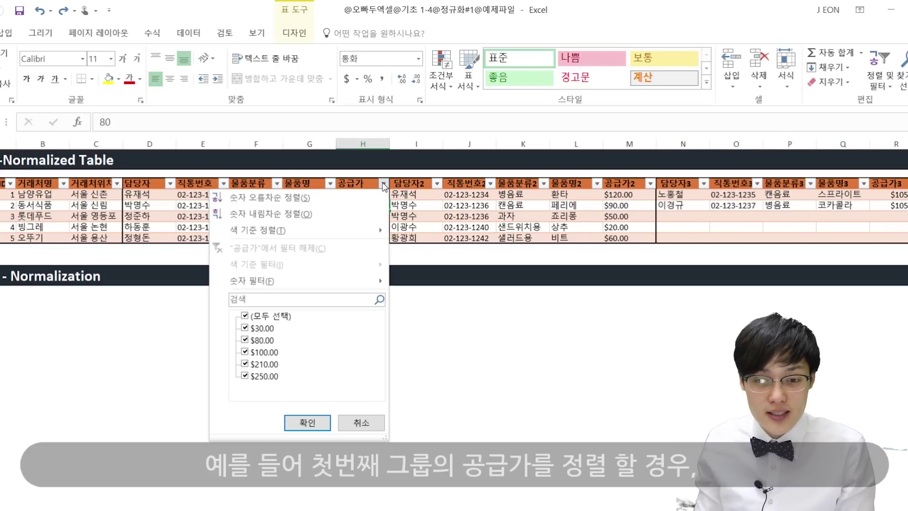
pyautogui.click(336, 197)
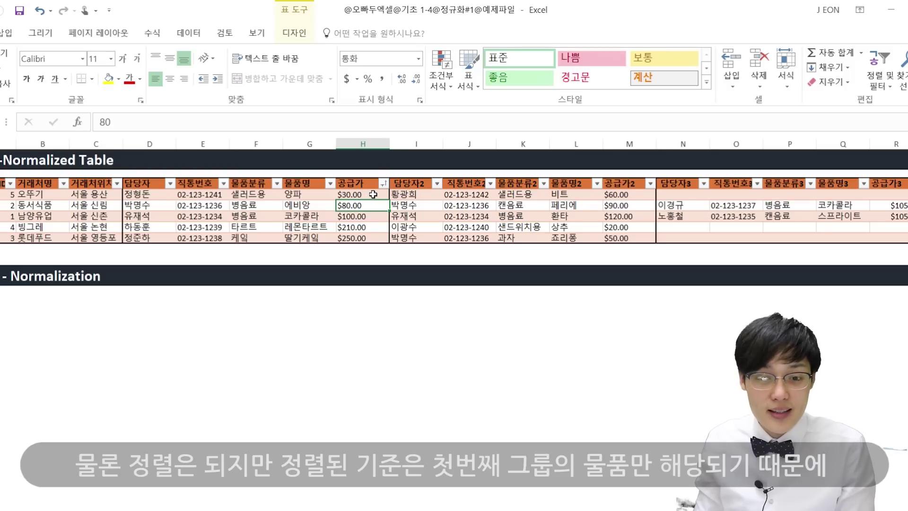
pyautogui.moveTo(375, 186)
pyautogui.mouseDown()
pyautogui.moveTo(376, 238)
pyautogui.moveTo(140, 247)
pyautogui.mouseUp()
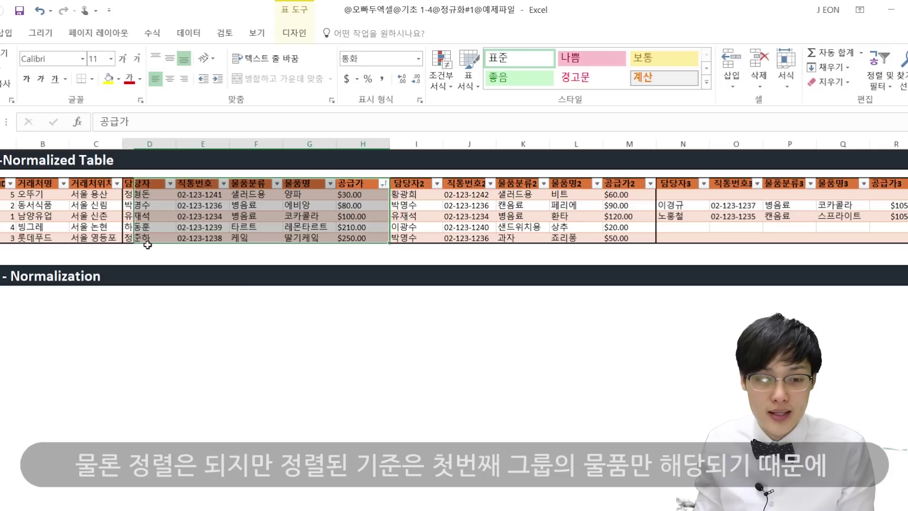
pyautogui.moveTo(393, 185); pyautogui.dragTo(541, 236)
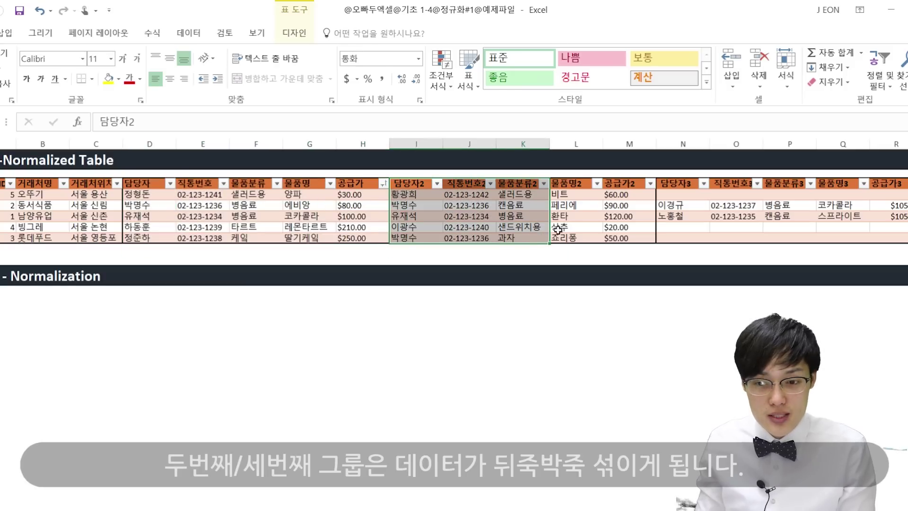
pyautogui.moveTo(659, 185)
pyautogui.mouseDown()
pyautogui.moveTo(797, 239)
pyautogui.moveTo(887, 241)
pyautogui.mouseUp()
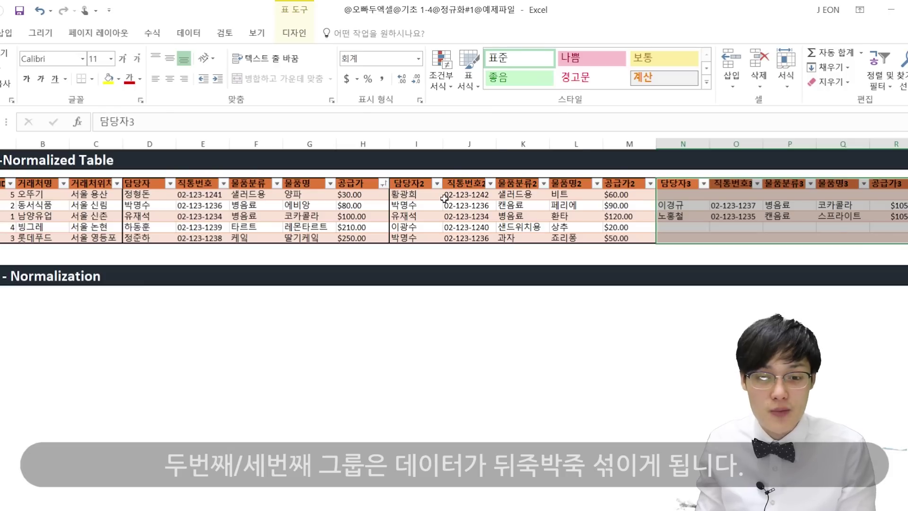
pyautogui.hotkey('ctrl', 'z')
pyautogui.click(430, 207)
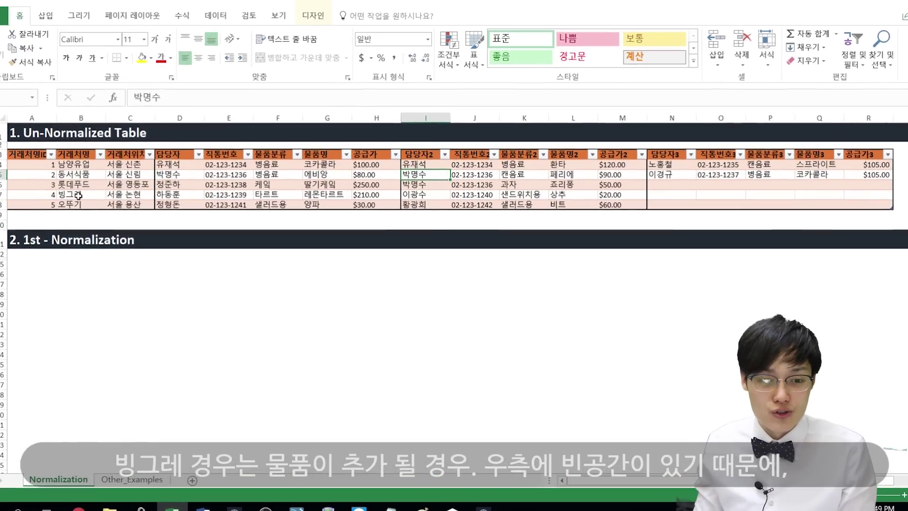
# Inspect 빙그레's empty third-item cells and 남양유업's third contact and 캔음료 item
pyautogui.click(79, 195)
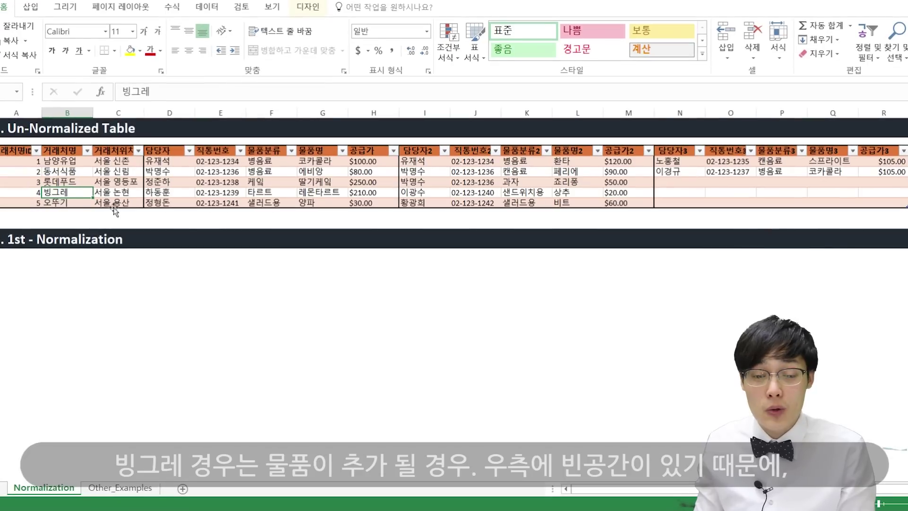
pyautogui.moveTo(668, 192); pyautogui.dragTo(883, 192)
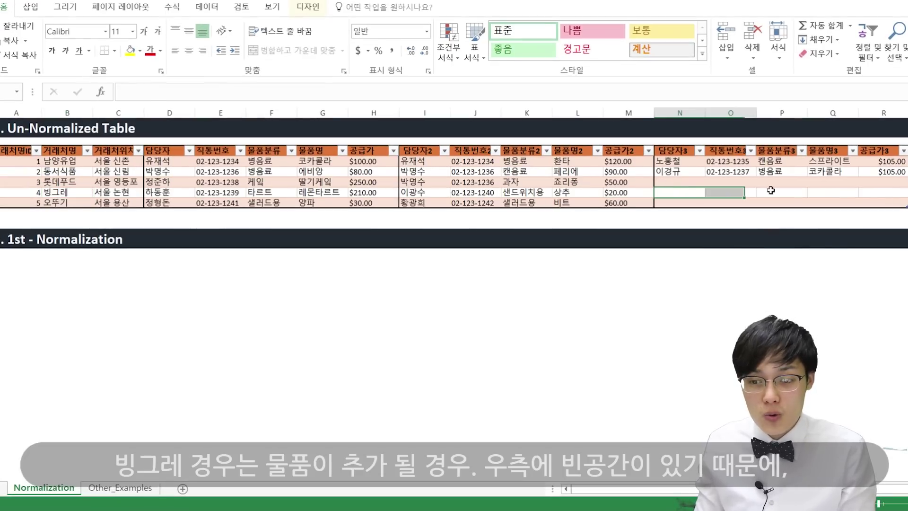
pyautogui.moveTo(883, 192); pyautogui.dragTo(886, 191)
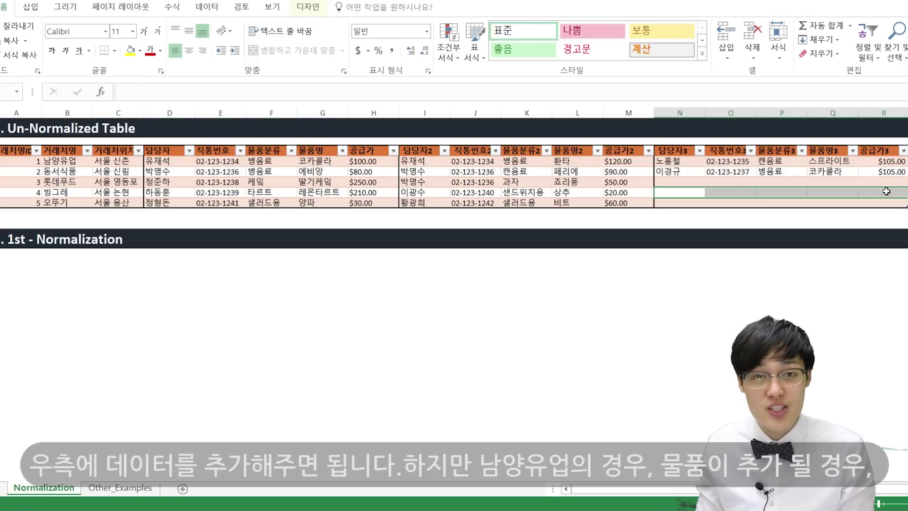
pyautogui.click(62, 160)
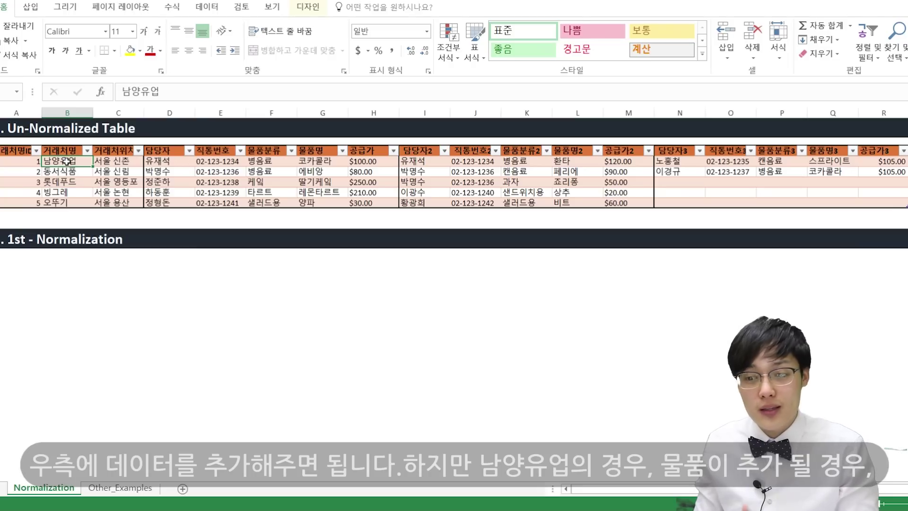
pyautogui.click(689, 160)
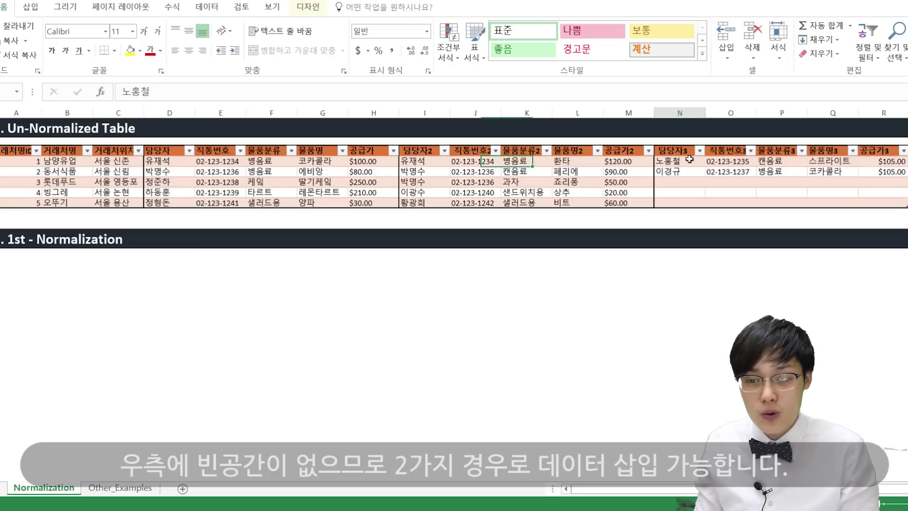
pyautogui.click(770, 162)
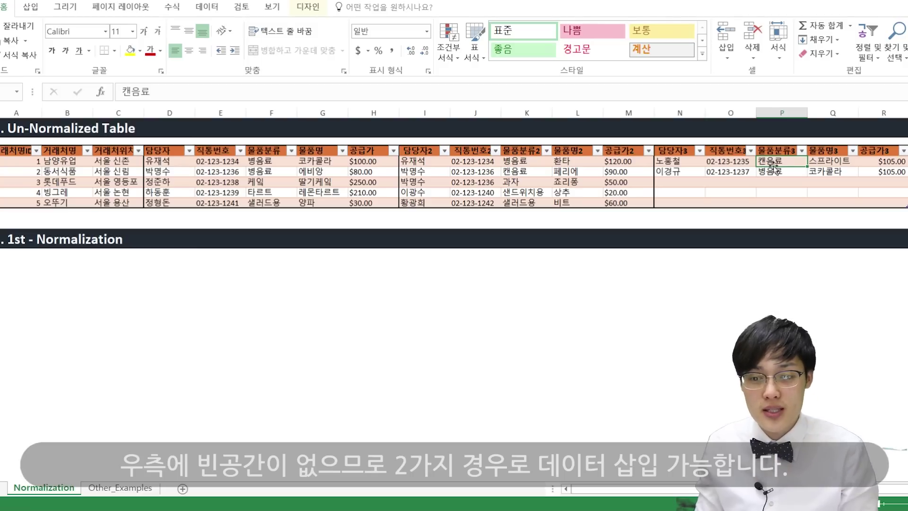
# Copy the third contact and item block beside the table, then undo the paste
pyautogui.press('Right')
pyautogui.press('Right')
pyautogui.press('Right')
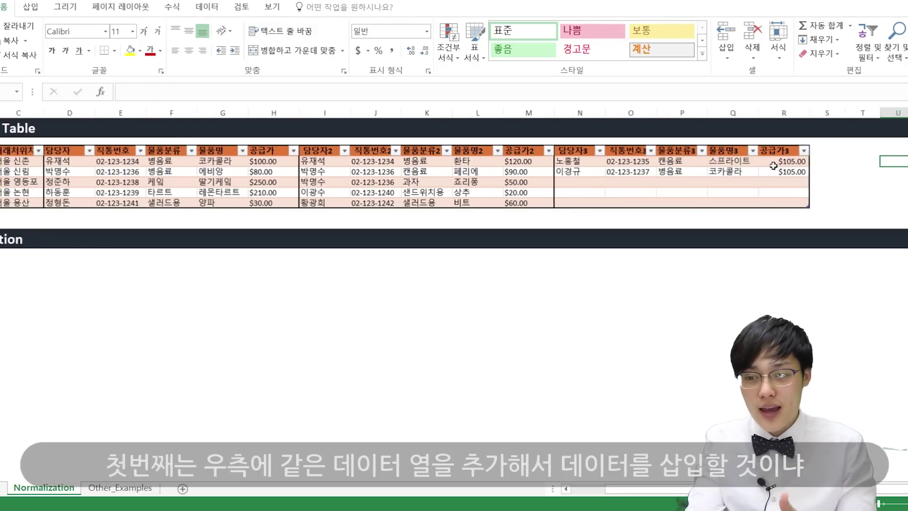
pyautogui.press('Right')
pyautogui.moveTo(513, 150); pyautogui.dragTo(749, 203)
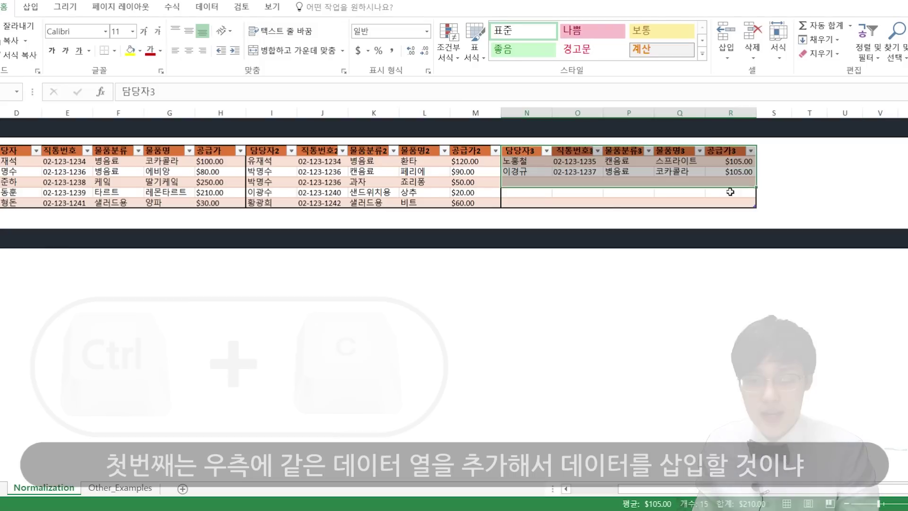
pyautogui.hotkey('ctrl', 'c')
pyautogui.click(769, 149)
pyautogui.hotkey('ctrl', 'v')
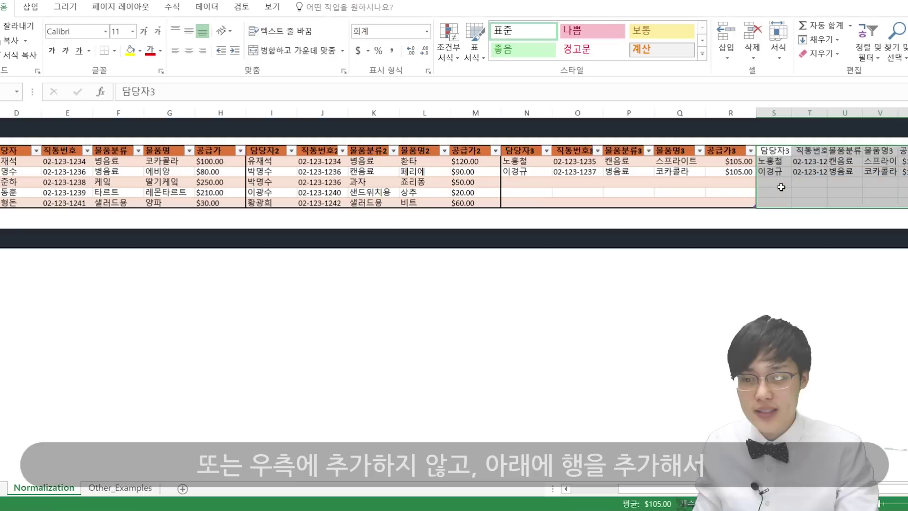
pyautogui.hotkey('ctrl', 'z')
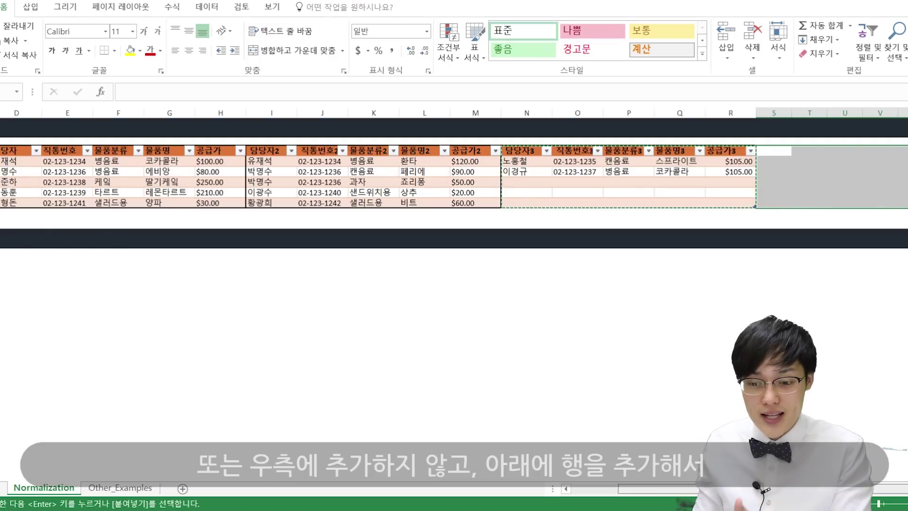
# Insert a blank row under the 남양유업 row
pyautogui.hscroll(-2, 308, 334)
pyautogui.hscroll(5, 308, 334)
pyautogui.press('Escape')
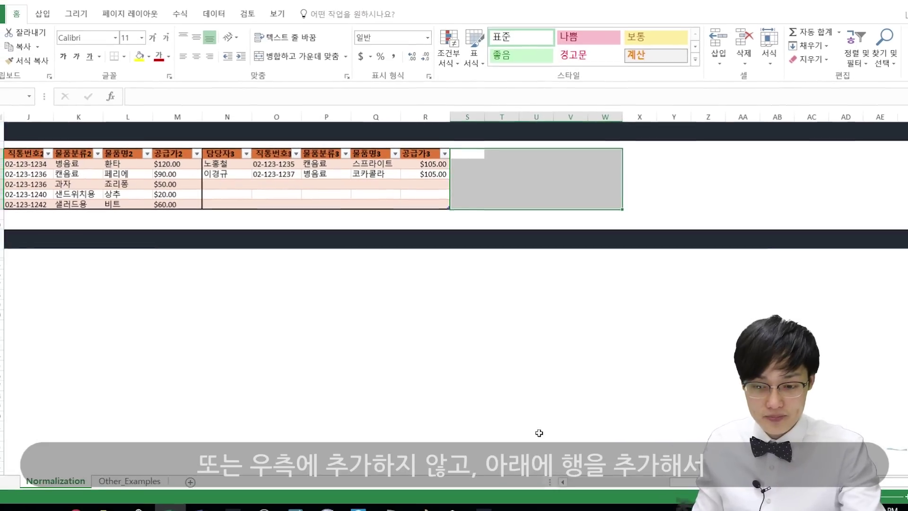
pyautogui.hscroll(-5, 169, 258)
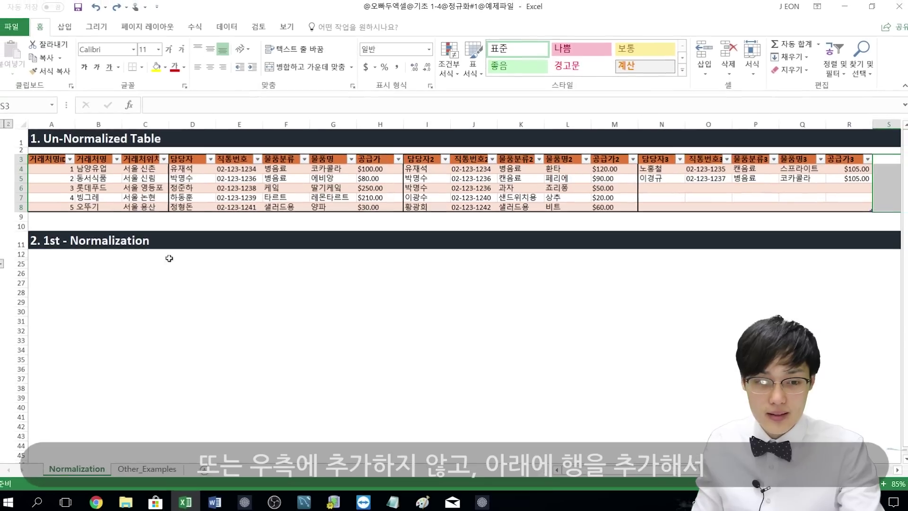
pyautogui.click(21, 178)
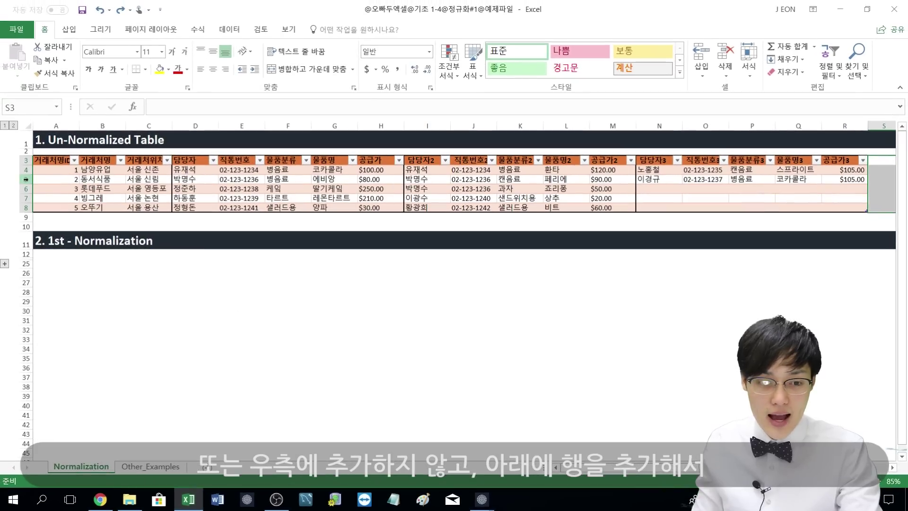
pyautogui.hotkey('ctrl', 'shift', '+')
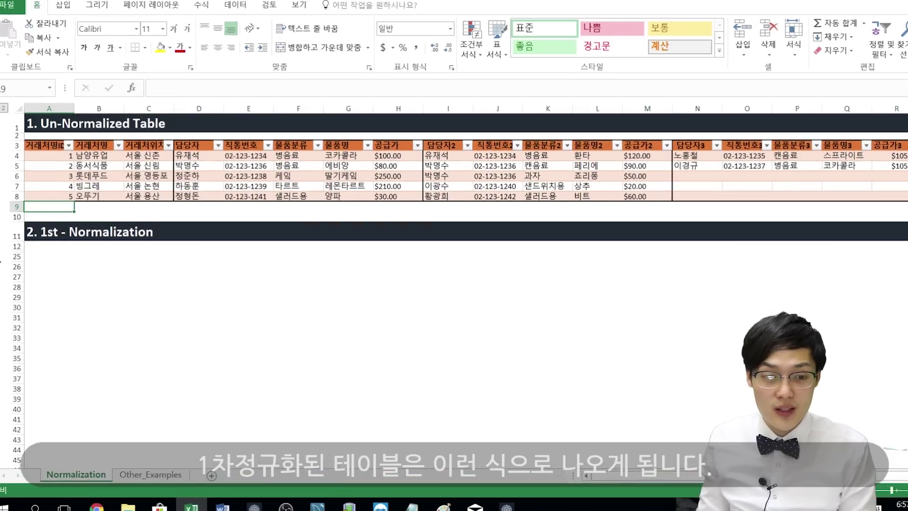
# Expand the hidden normalized table rows 13–24, collapse them, then expand them again
pyautogui.click(4, 263)
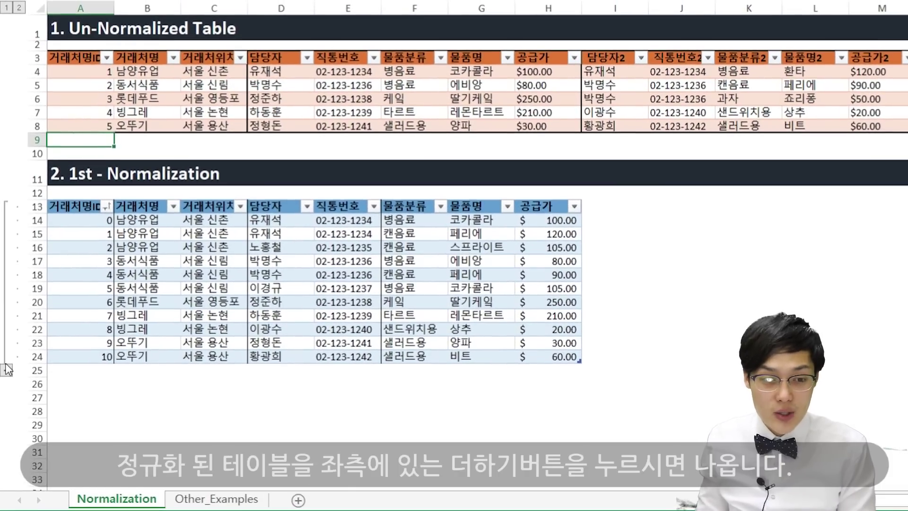
pyautogui.click(8, 366)
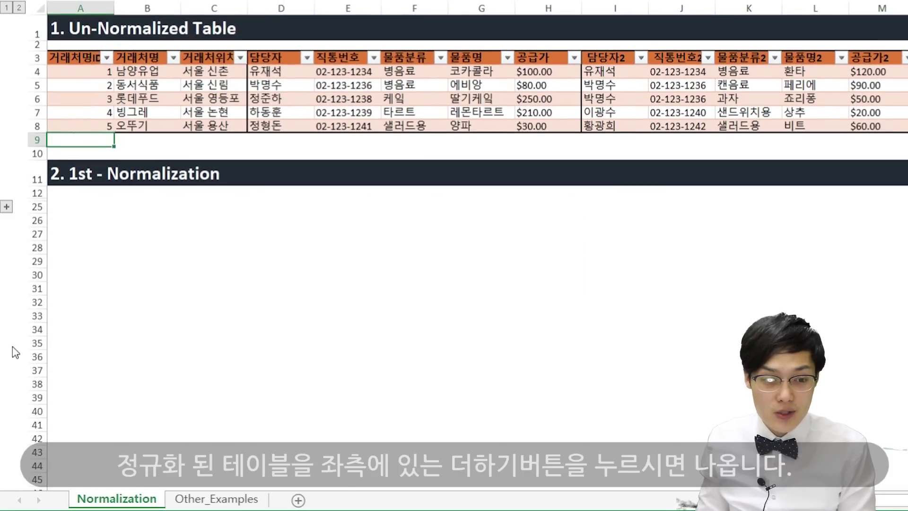
pyautogui.click(6, 207)
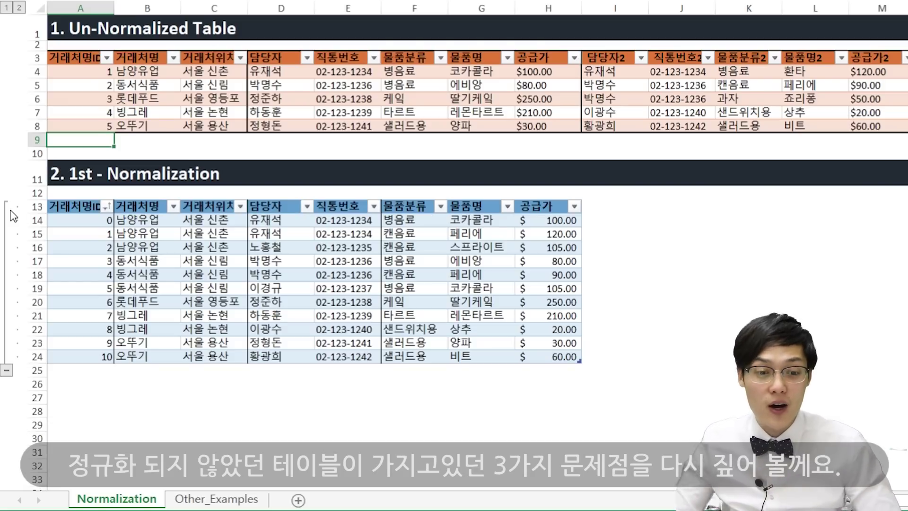
pyautogui.click(326, 235)
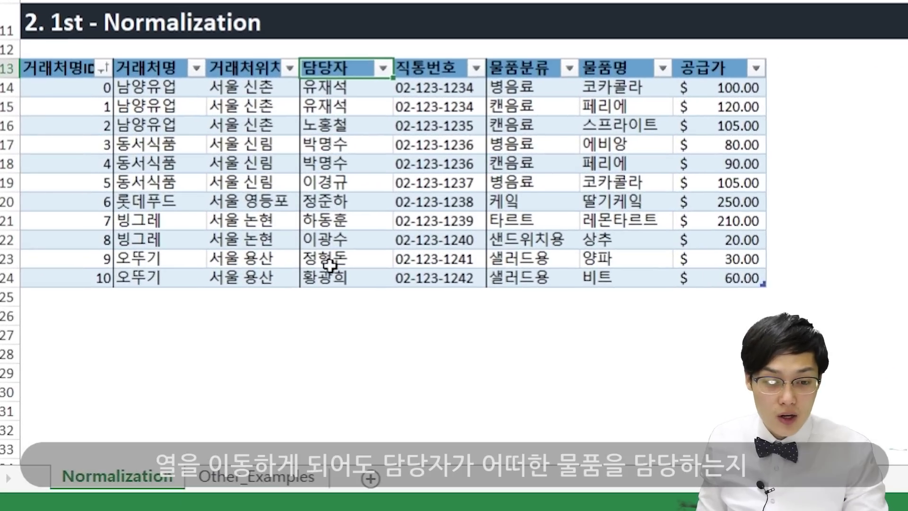
pyautogui.click(348, 61)
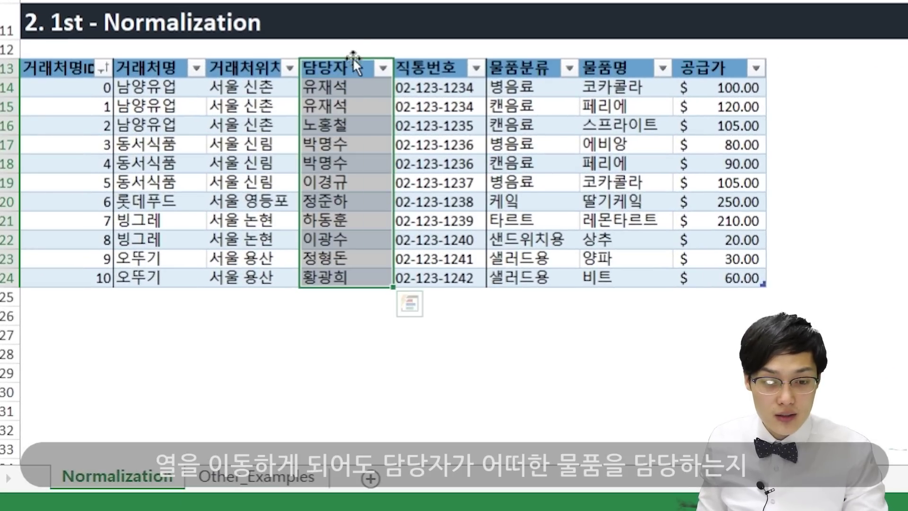
pyautogui.moveTo(343, 60); pyautogui.dragTo(497, 74)
pyautogui.click(462, 85)
pyautogui.click(632, 90)
pyautogui.click(432, 105)
pyautogui.click(629, 106)
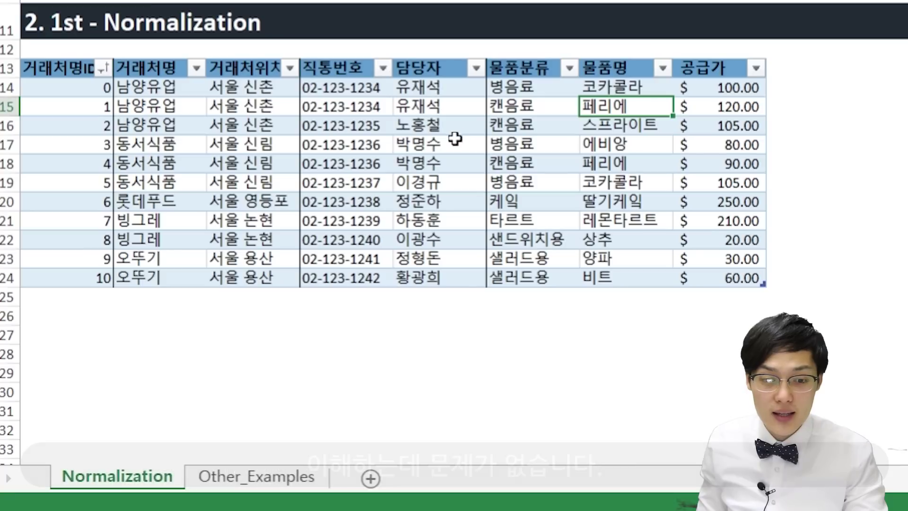
pyautogui.click(456, 142)
pyautogui.click(646, 151)
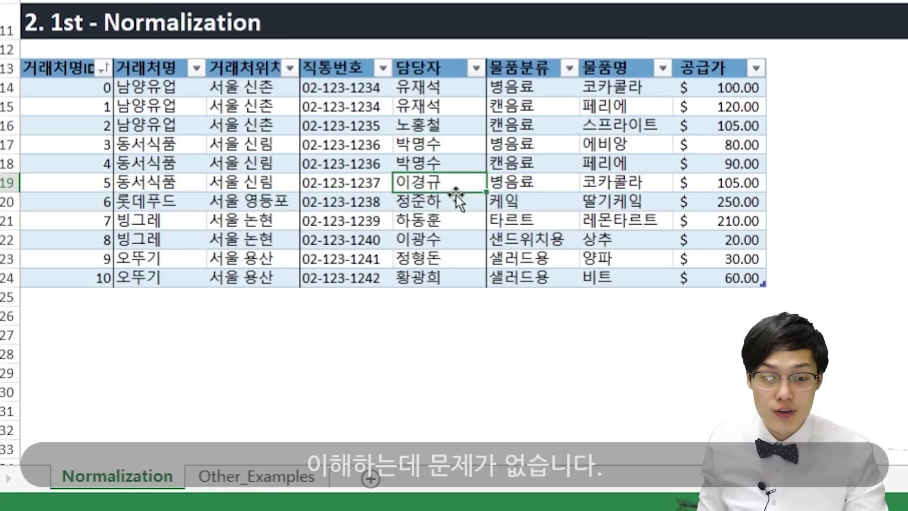
pyautogui.hotkey('ctrl', 'z')
pyautogui.click(460, 120)
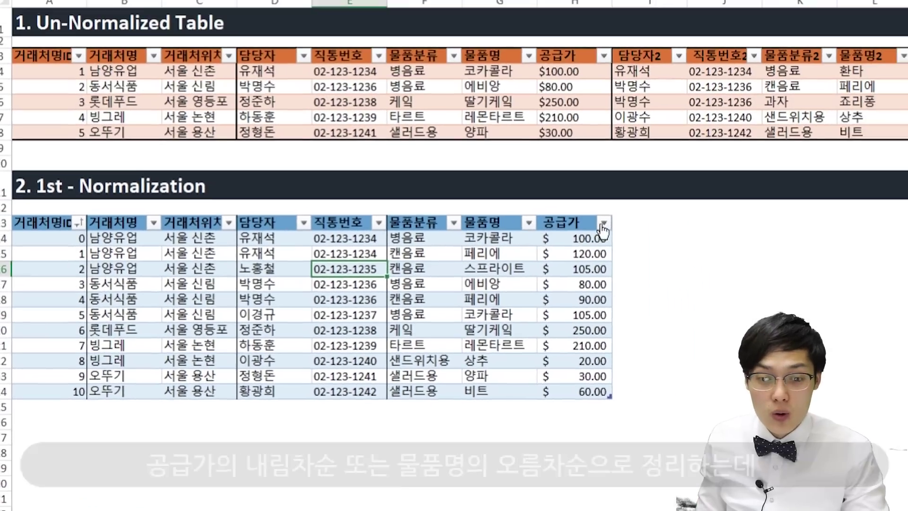
# Sort by 공급가 descending then 물품명 ascending, then select the empty row below the table
pyautogui.click(516, 303)
pyautogui.click(374, 37)
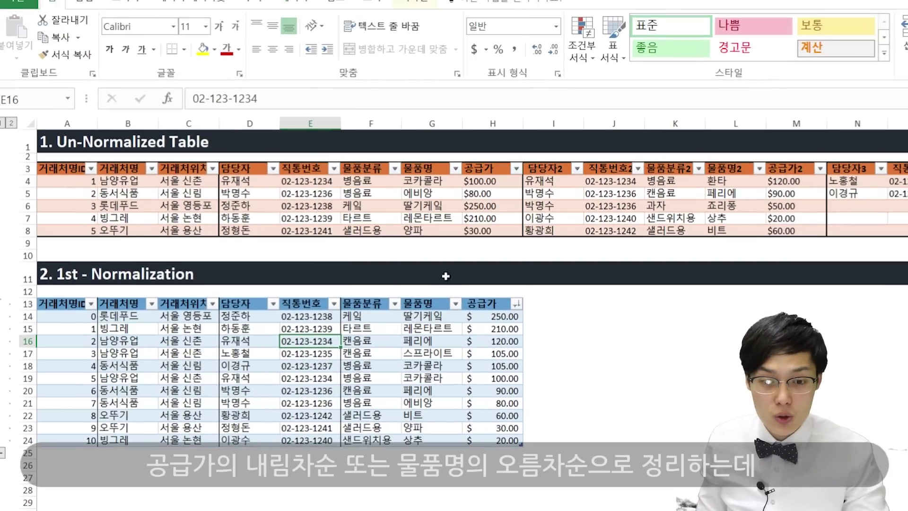
pyautogui.click(455, 304)
pyautogui.click(377, 12)
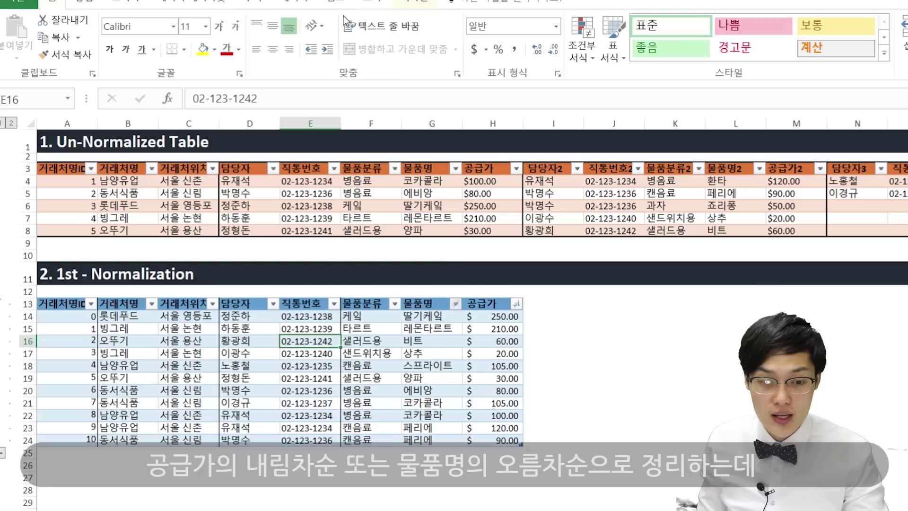
pyautogui.click(446, 353)
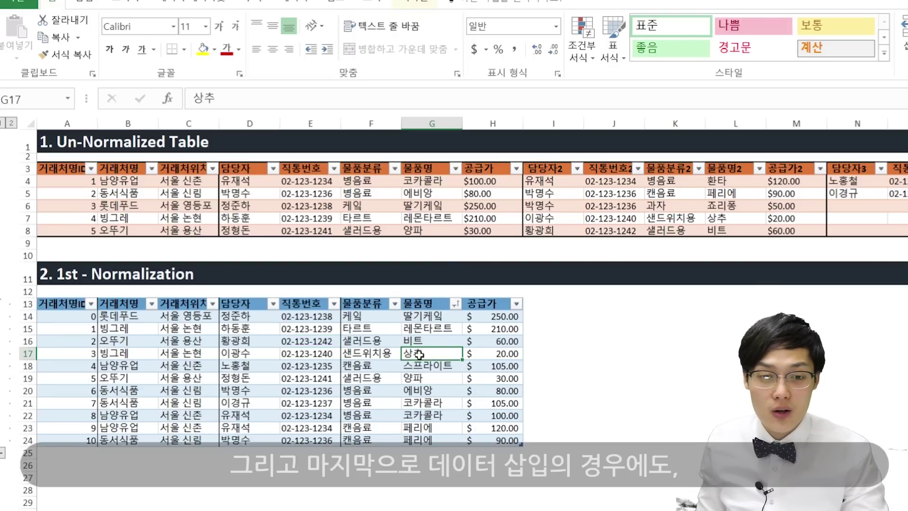
pyautogui.click(214, 392)
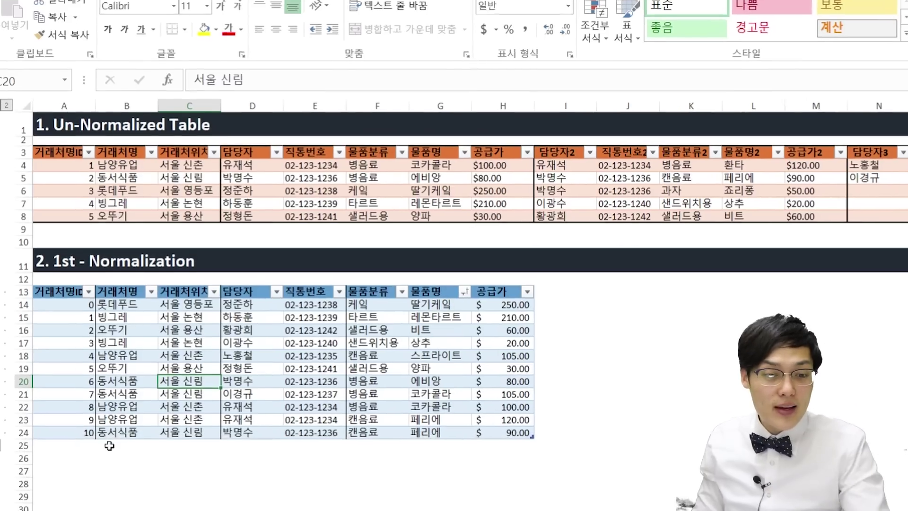
pyautogui.click(127, 452)
# Enter 남양유업 as the new row's supplier and review the location choices
pyautogui.hotkey('alt', 'Down')
pyautogui.press('Return')
pyautogui.press('Tab')
pyautogui.hotkey('alt', 'Down')
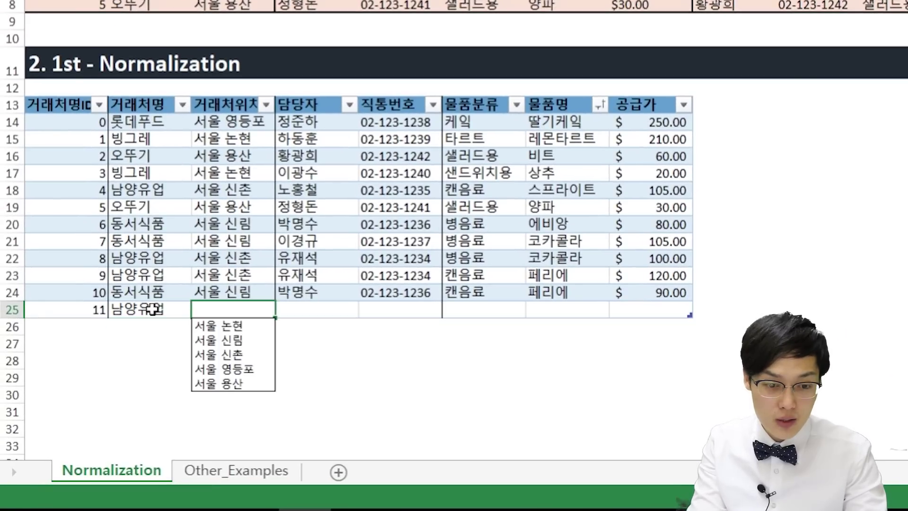
pyautogui.press('Down')
pyautogui.press('Escape')
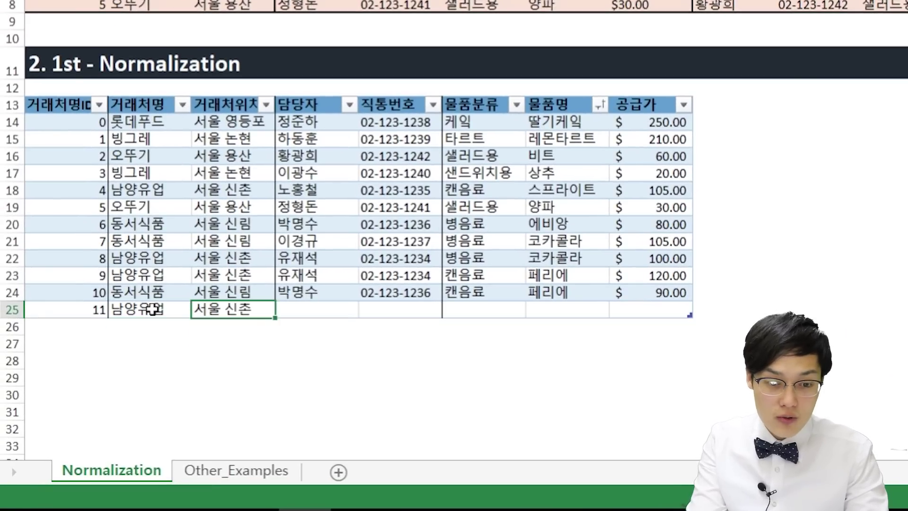
# Fill in the new row's contact name and phone number from the existing entries
pyautogui.hotkey('alt', 'Down')
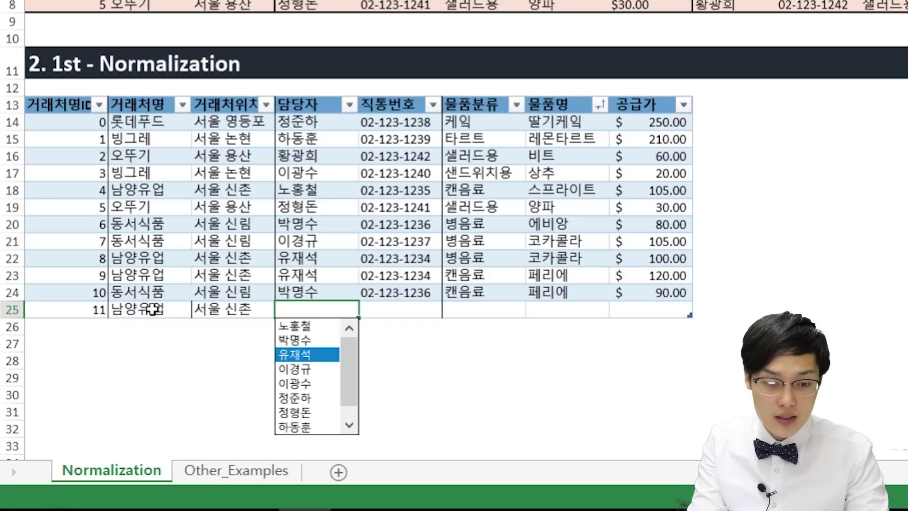
pyautogui.press('Return')
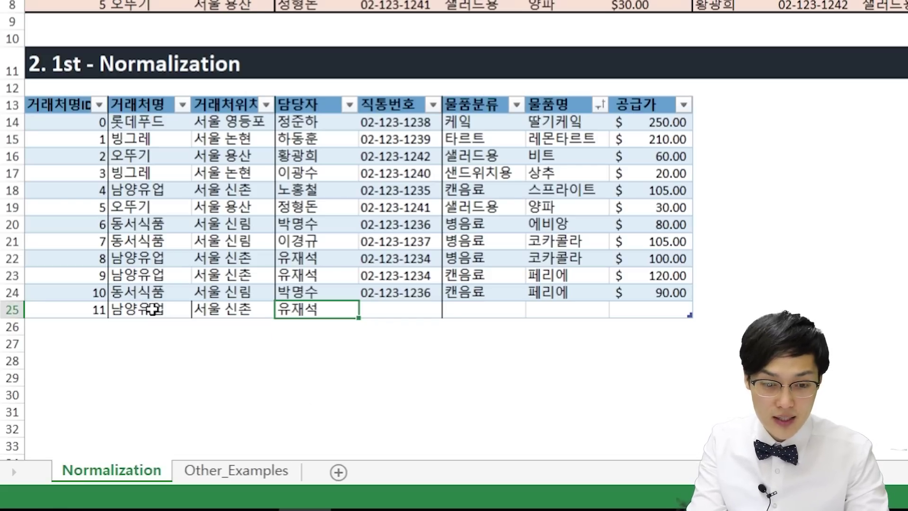
pyautogui.press('Tab')
pyautogui.hotkey('alt', 'Down')
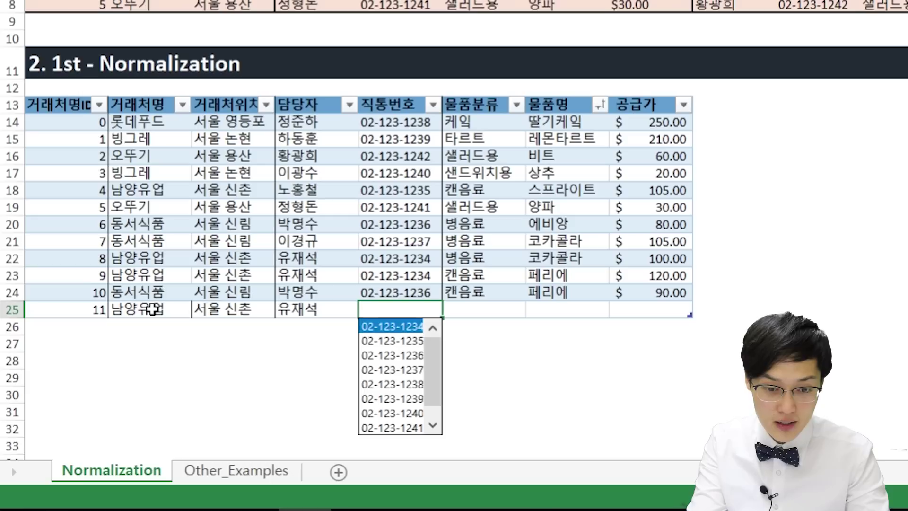
pyautogui.press('Return')
# Set the item category to 병음료 and the supply price to $100.00
pyautogui.hotkey('alt', 'Down')
pyautogui.press('Escape')
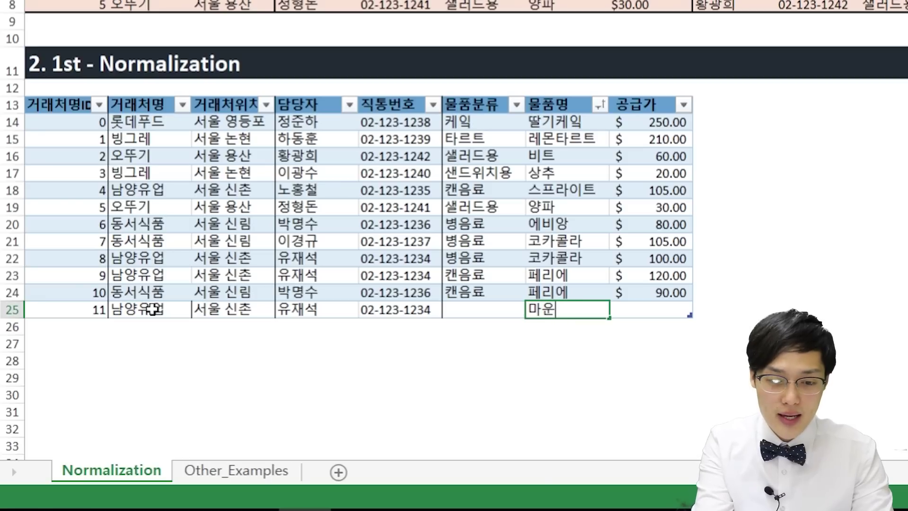
pyautogui.hotkey('alt', 'Down')
pyautogui.press('Escape')
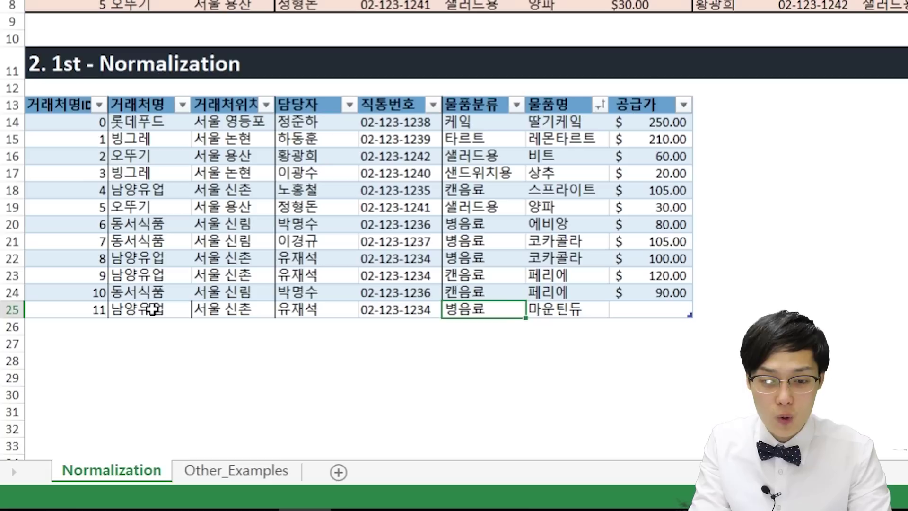
pyautogui.write('100')
pyautogui.press('Return')
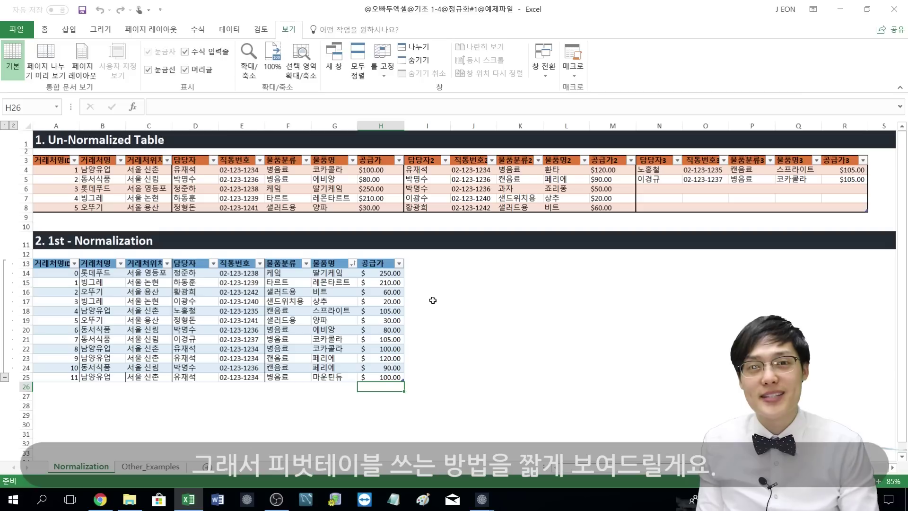
# Select the entire normalized table and insert a PivotTable on a new worksheet
pyautogui.click(366, 322)
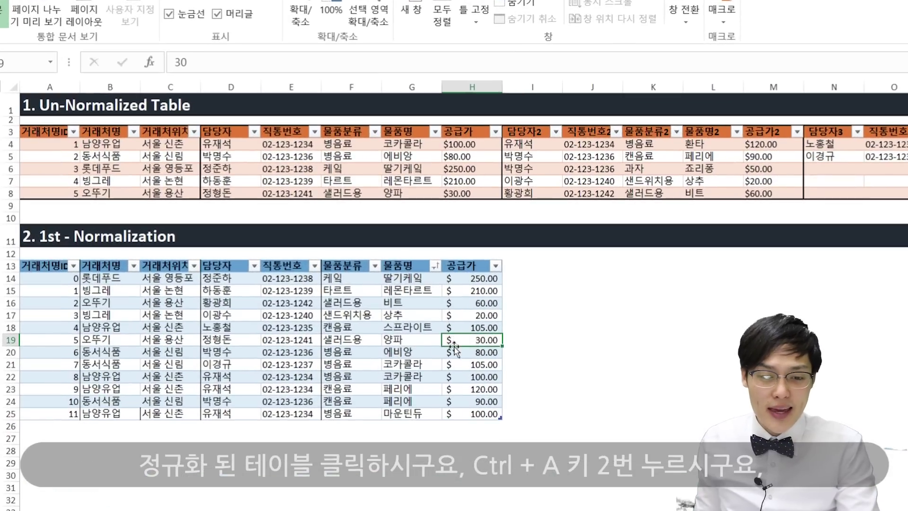
pyautogui.click(356, 353)
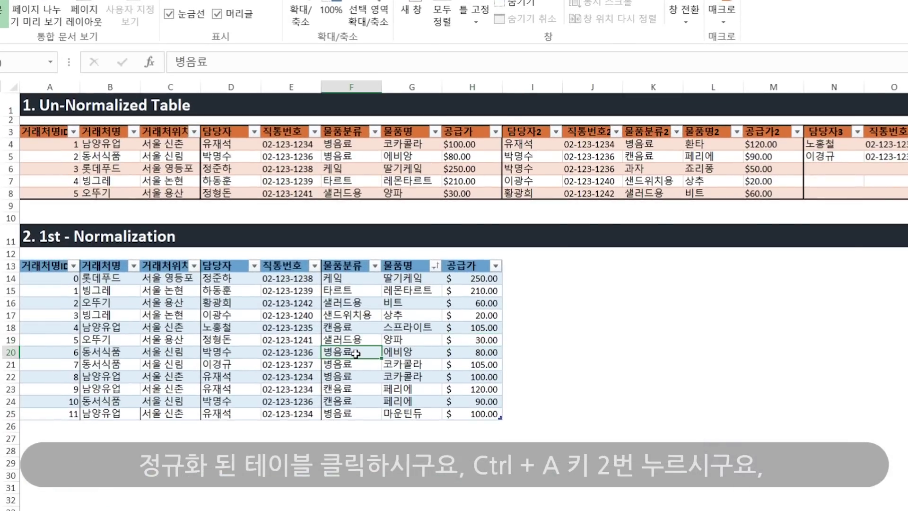
pyautogui.hotkey('ctrl', 'a')
pyautogui.hotkey('ctrl', 'a')
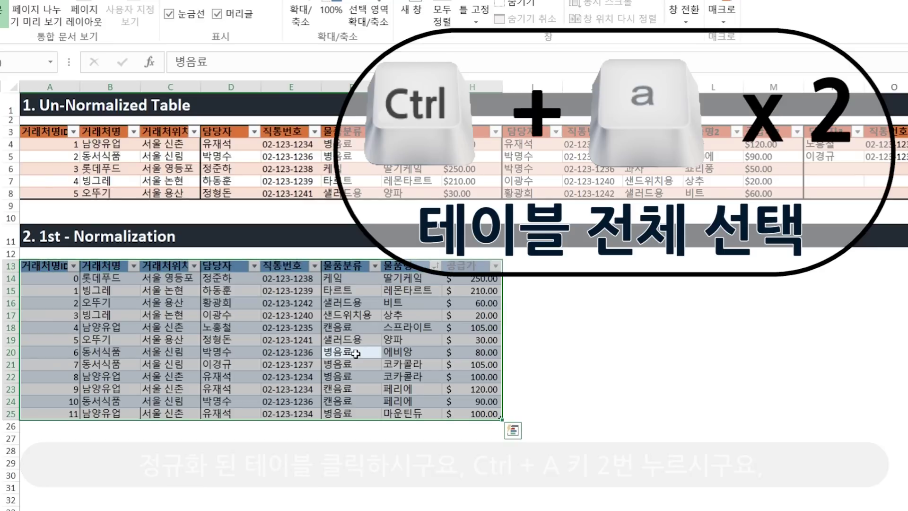
pyautogui.hotkey('alt', 'n')
pyautogui.press('v')
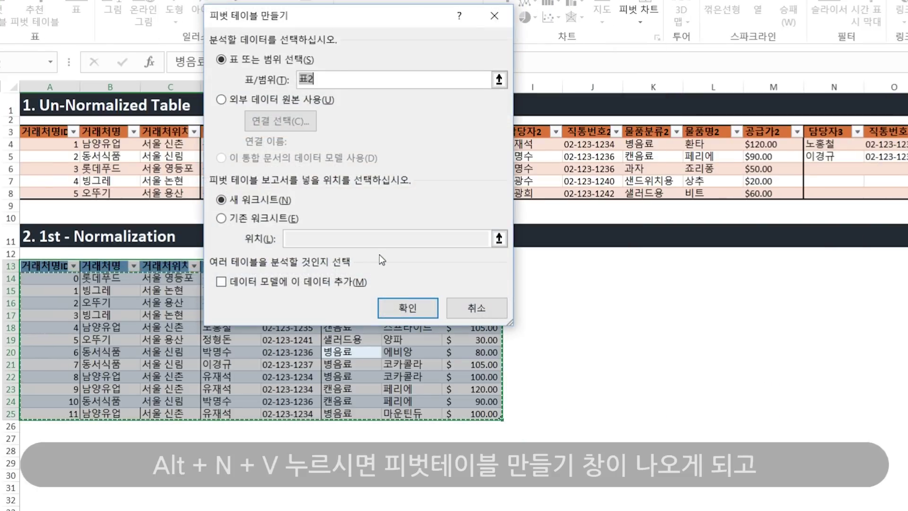
pyautogui.press('Return')
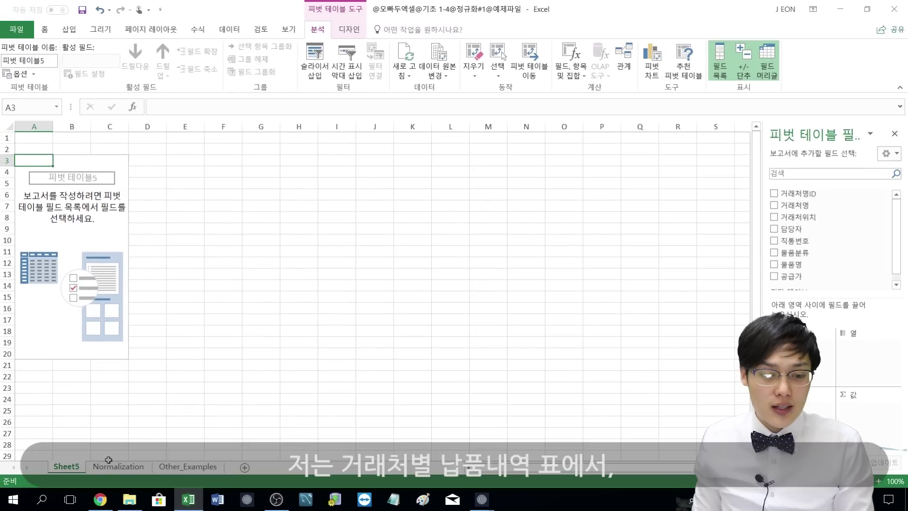
# Put 거래처명 and 물품명 in the pivot rows and sum 공급가 as values
pyautogui.click(118, 467)
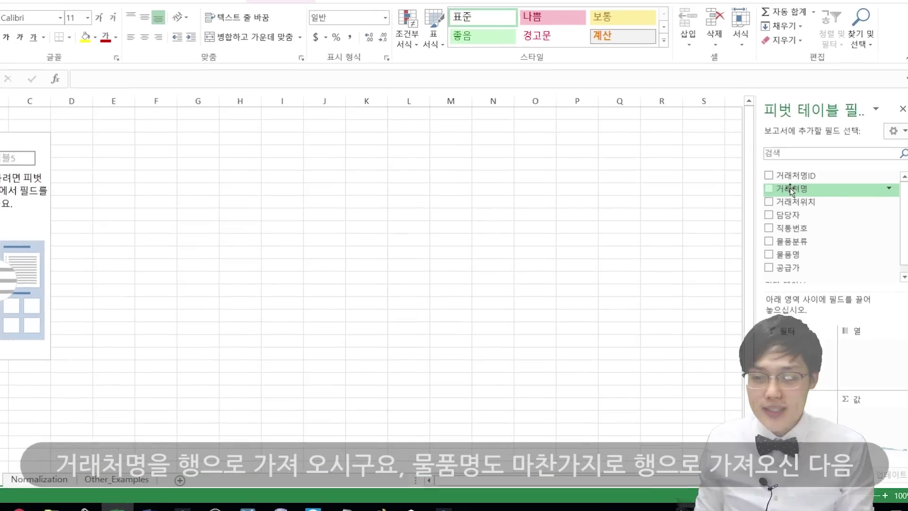
pyautogui.moveTo(790, 189)
pyautogui.mouseDown()
pyautogui.moveTo(756, 422)
pyautogui.moveTo(734, 425)
pyautogui.mouseUp()
pyautogui.moveTo(787, 254)
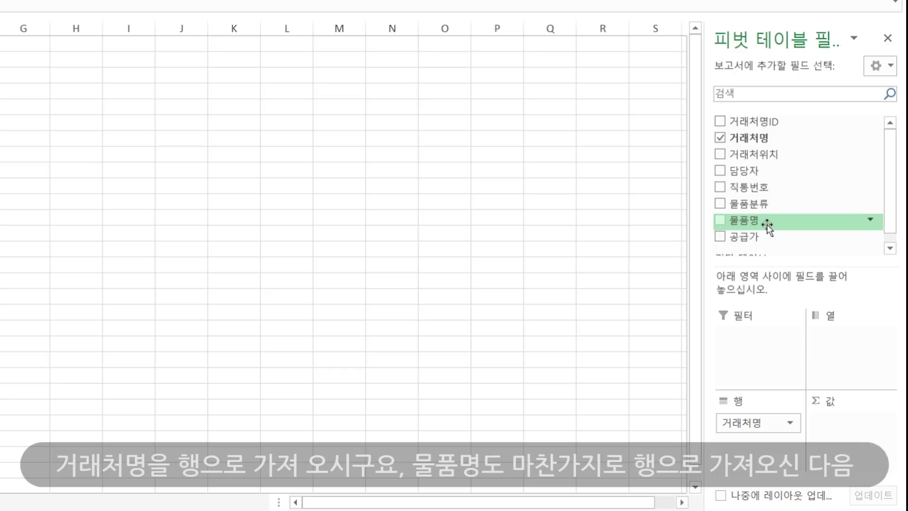
pyautogui.moveTo(765, 225); pyautogui.dragTo(734, 451)
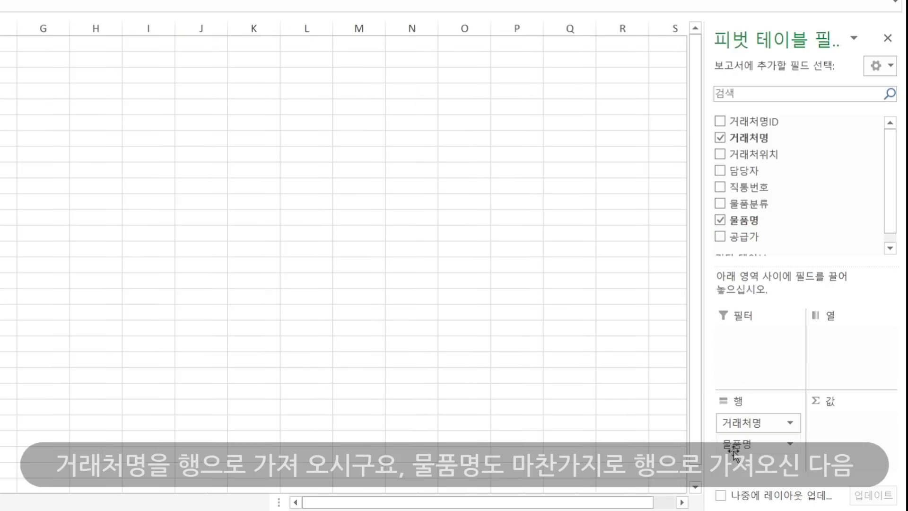
pyautogui.moveTo(736, 237); pyautogui.dragTo(757, 260)
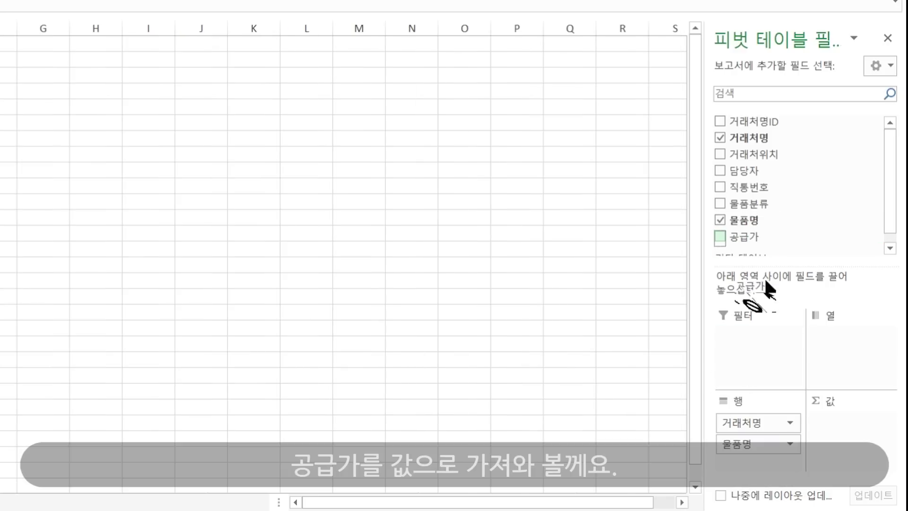
pyautogui.moveTo(831, 430); pyautogui.dragTo(830, 429)
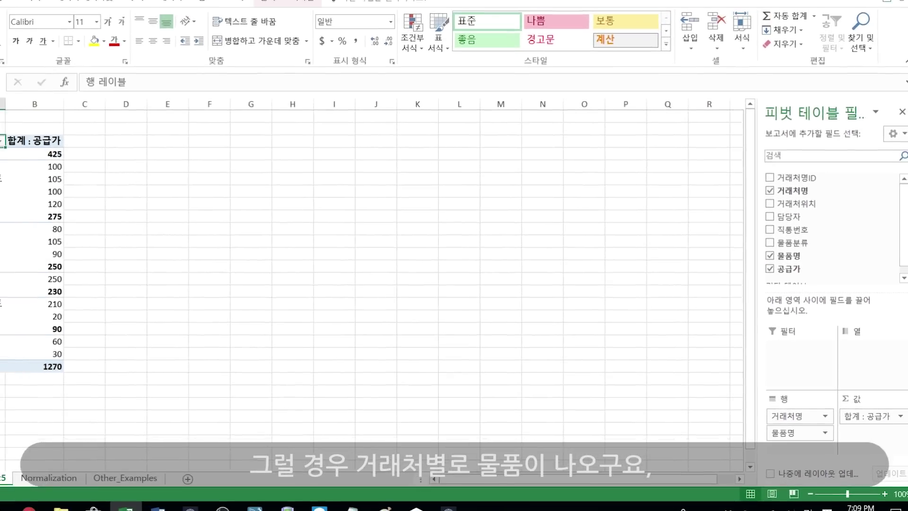
# Check the 남양유업 group's 마운틴듀 price of 100 and its 425 subtotal
pyautogui.click(57, 172)
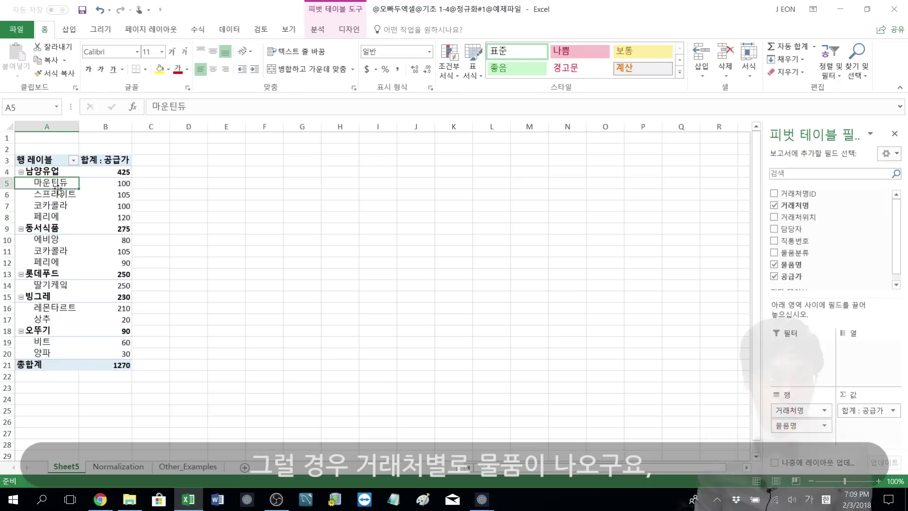
pyautogui.click(106, 185)
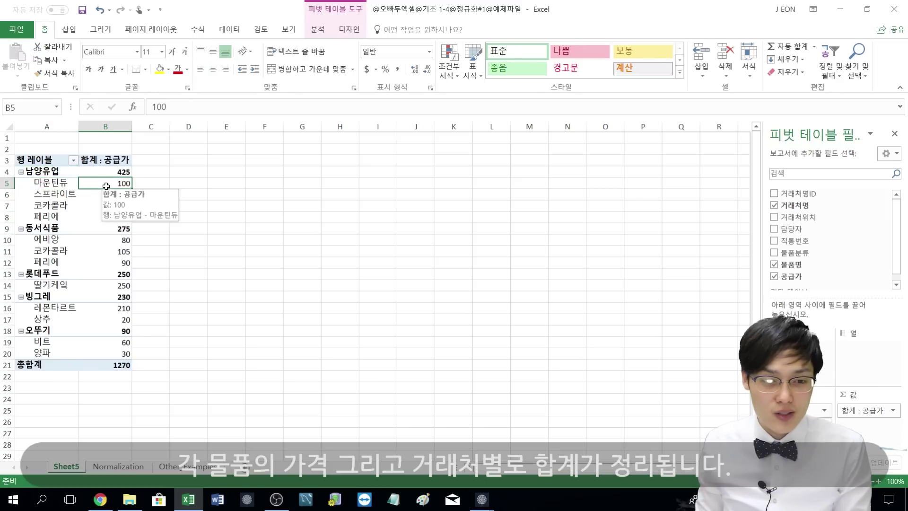
pyautogui.click(76, 172)
pyautogui.click(106, 171)
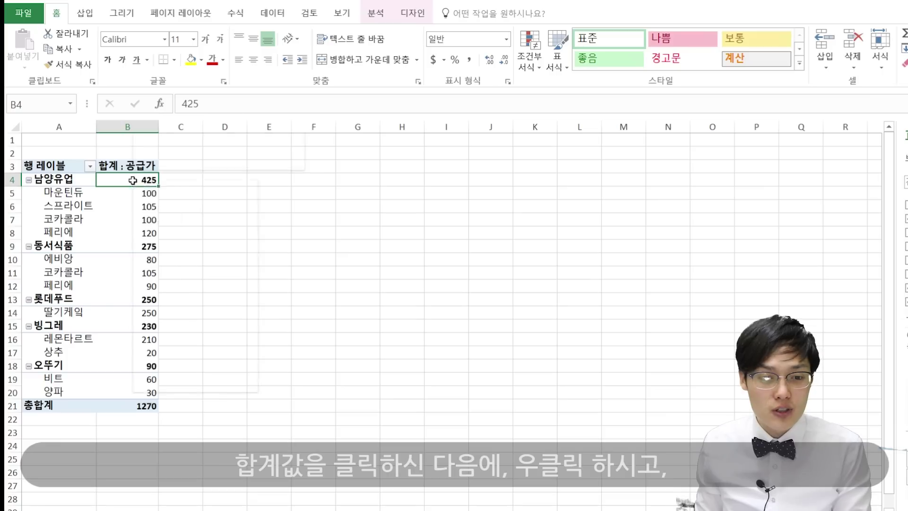
# Summarize 공급가 by average, widen columns A and B, and confirm 남양유업 shows 106.25
pyautogui.rightClick(133, 180)
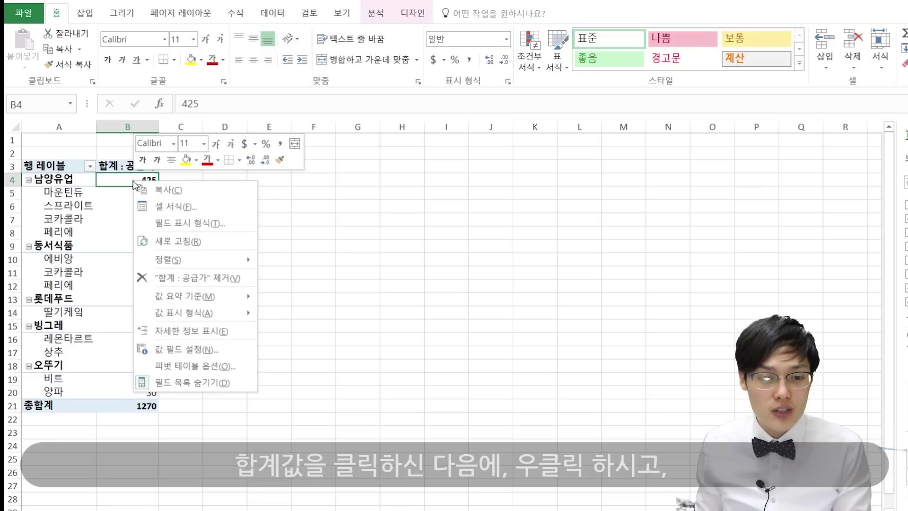
pyautogui.moveTo(186, 296)
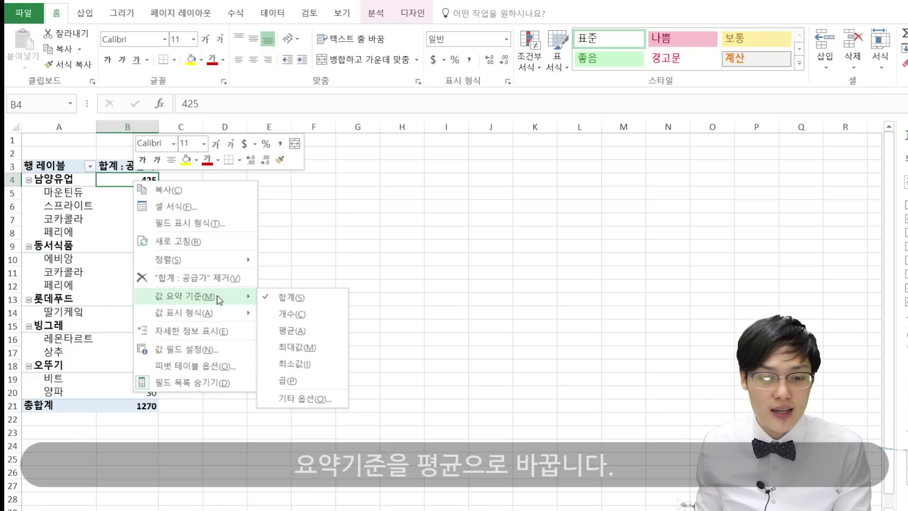
pyautogui.click(279, 331)
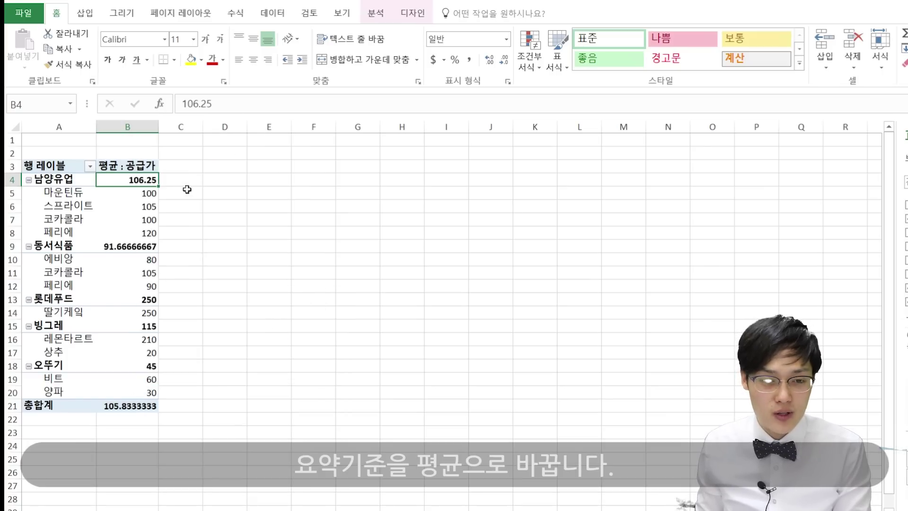
pyautogui.moveTo(158, 126); pyautogui.dragTo(188, 126)
pyautogui.moveTo(96, 126); pyautogui.dragTo(110, 126)
pyautogui.click(85, 211)
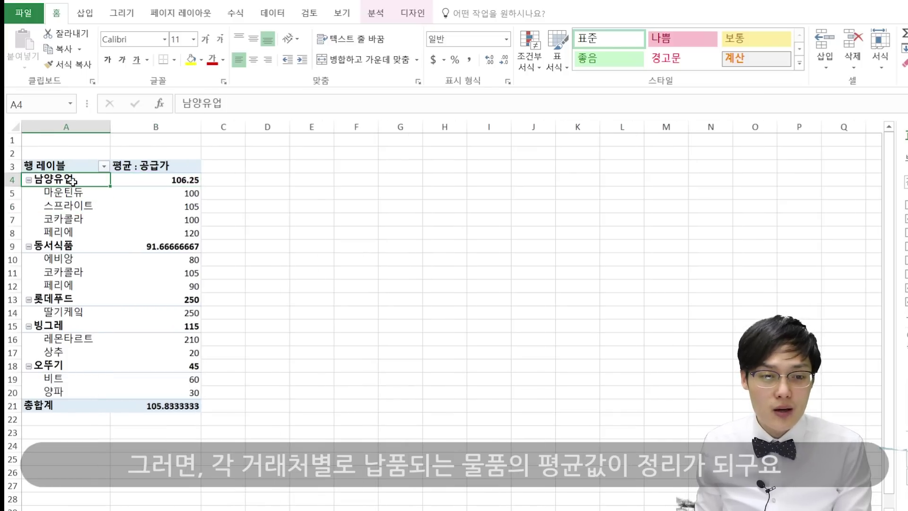
pyautogui.click(148, 198)
pyautogui.click(160, 180)
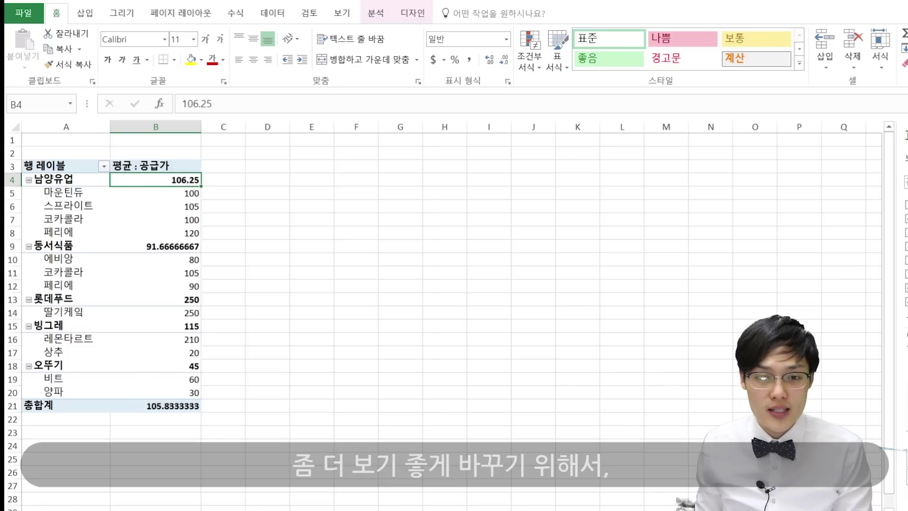
pyautogui.click(411, 15)
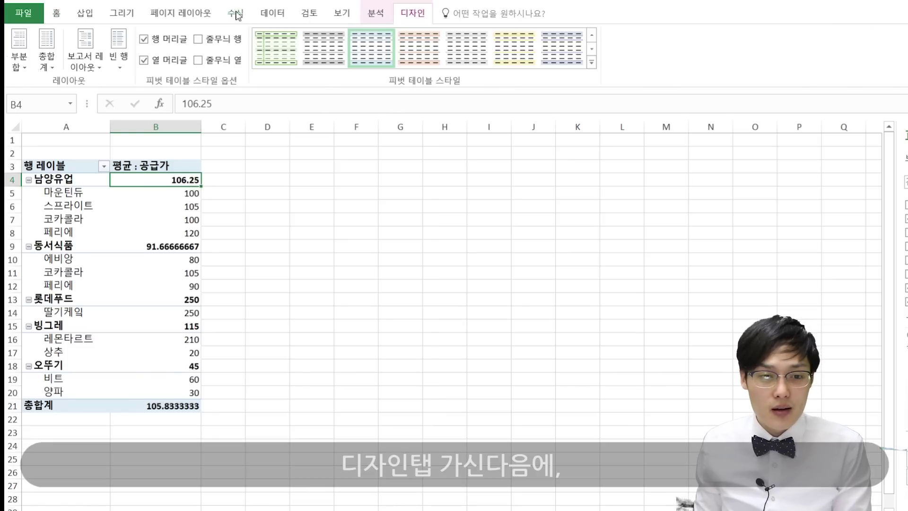
# Apply the tabular report layout (테이블 형식으로 표시) and widen column C
pyautogui.click(90, 57)
pyautogui.click(131, 149)
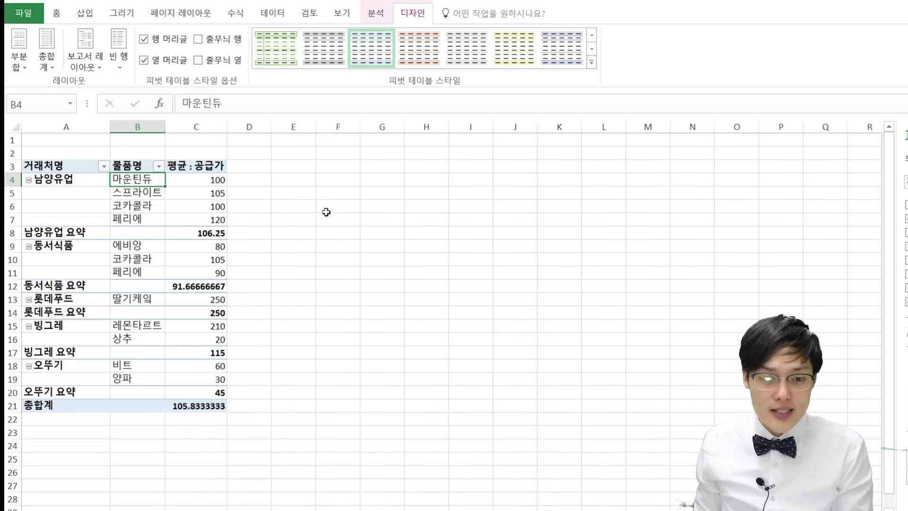
pyautogui.moveTo(224, 126); pyautogui.dragTo(237, 126)
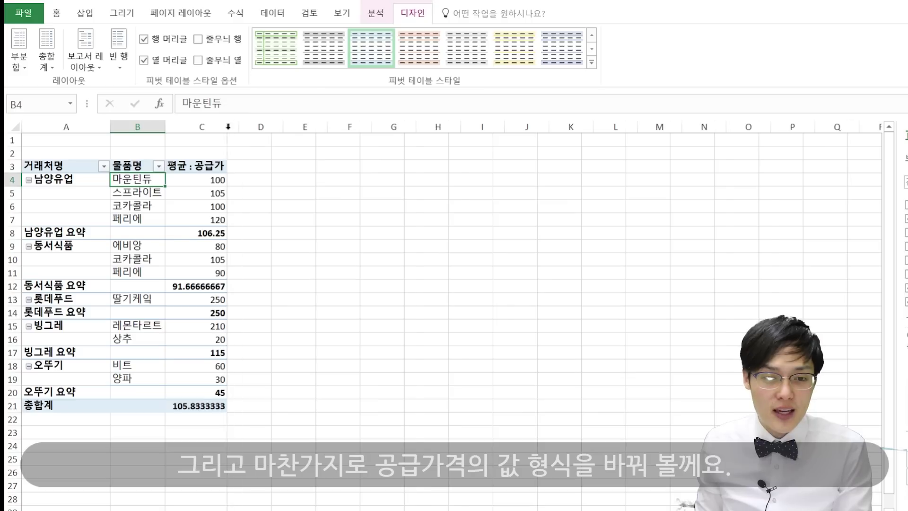
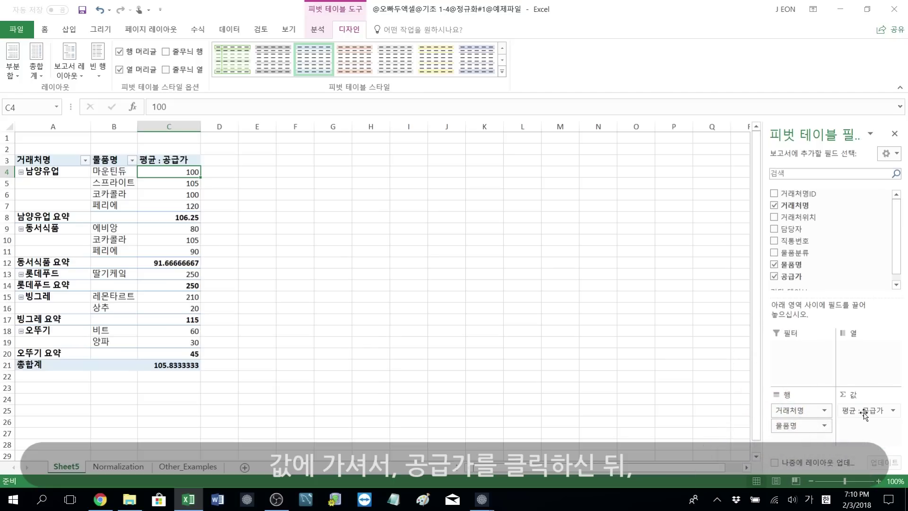
# Format the pivot's 평균 : 공급가 values as 회계 (accounting) and widen column C to fit them
pyautogui.click(863, 412)
pyautogui.click(856, 399)
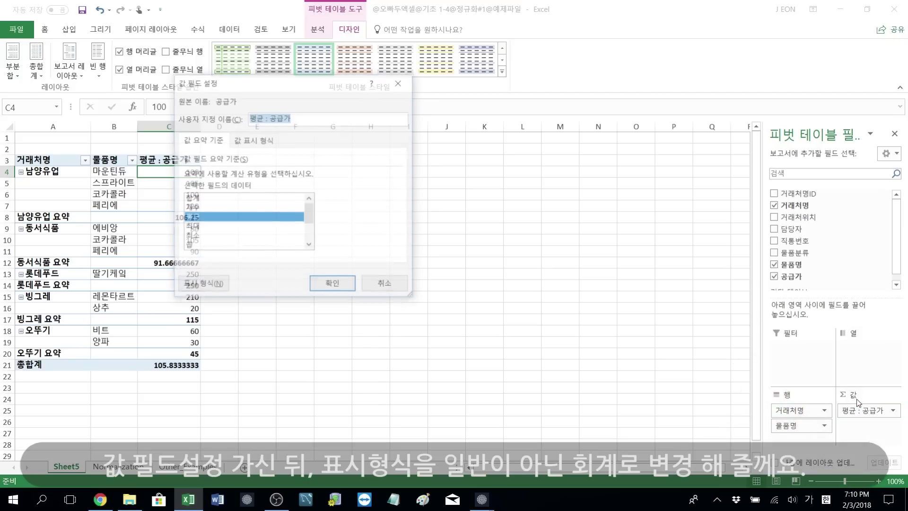
pyautogui.click(205, 286)
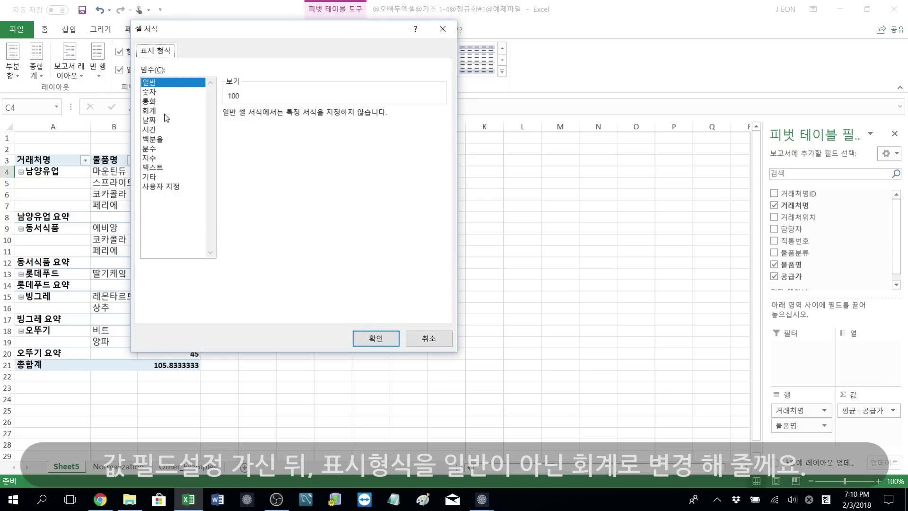
pyautogui.click(149, 111)
pyautogui.click(376, 338)
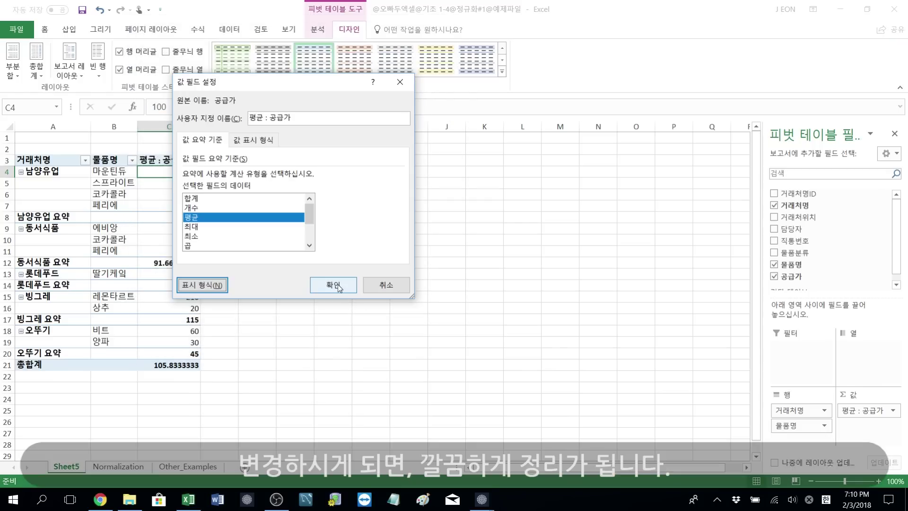
pyautogui.click(333, 285)
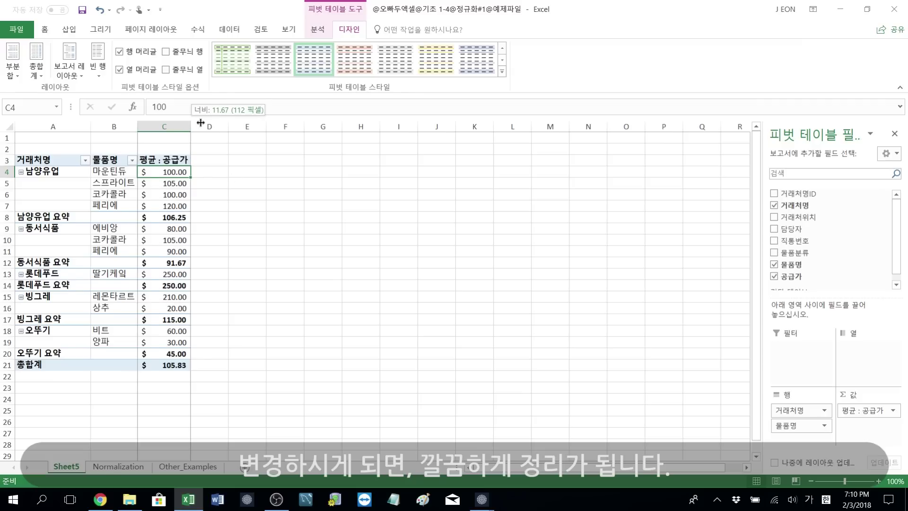
pyautogui.moveTo(198, 123); pyautogui.dragTo(200, 122)
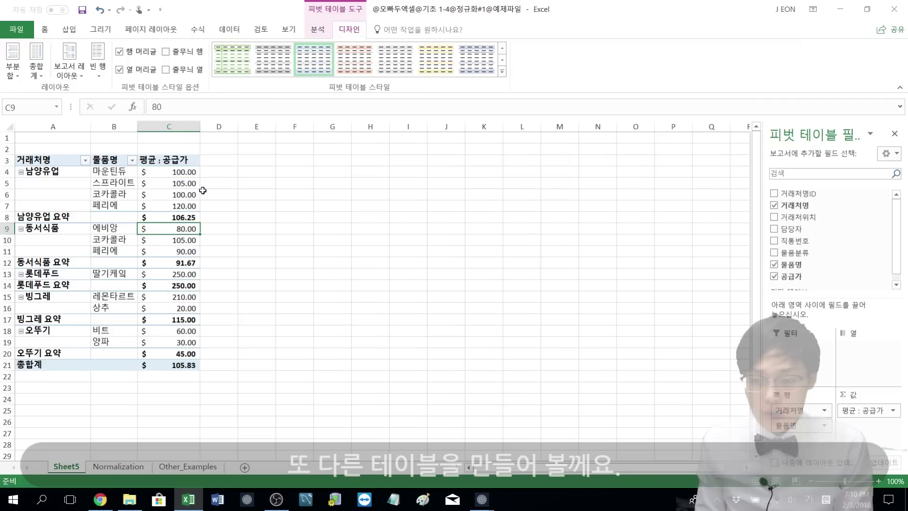
pyautogui.click(107, 465)
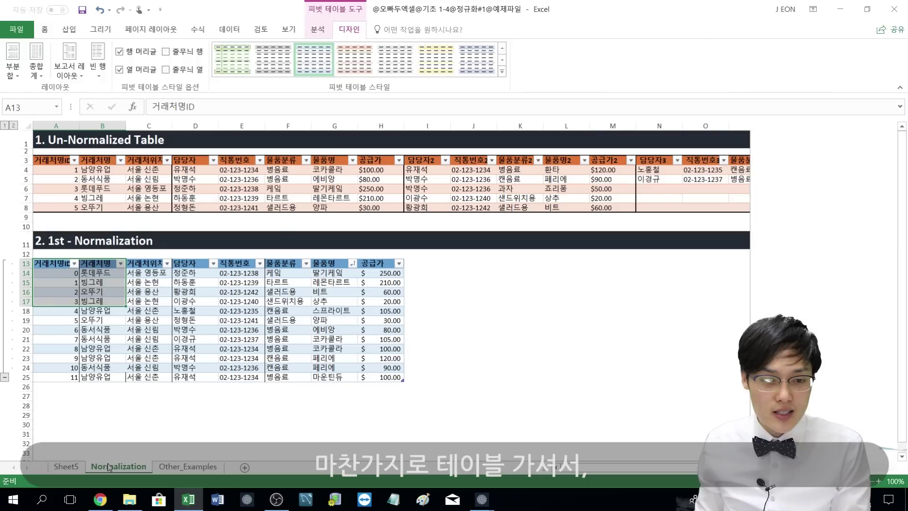
# Insert a PivotTable on a new sheet from the whole normalized supplier table
pyautogui.click(208, 325)
pyautogui.hotkey('ctrl', 'a')
pyautogui.hotkey('ctrl', 'a')
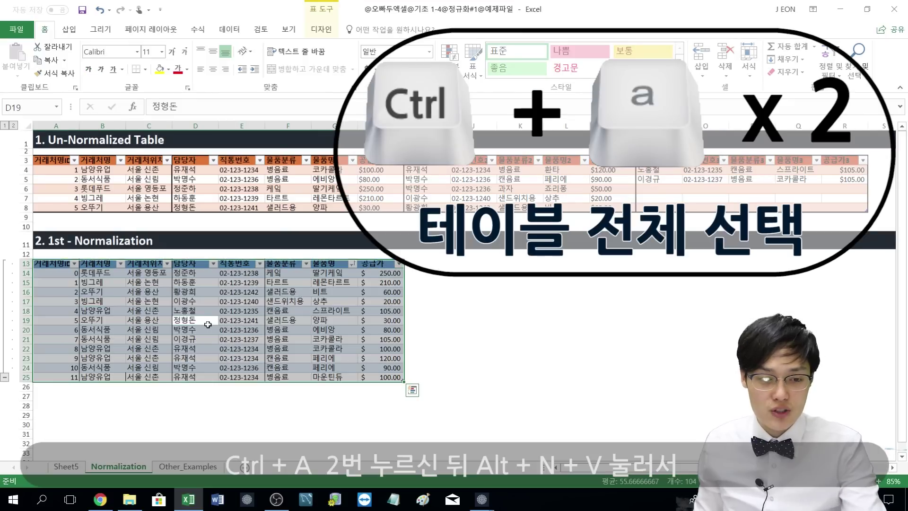
pyautogui.hotkey('alt', 'n')
pyautogui.press('v')
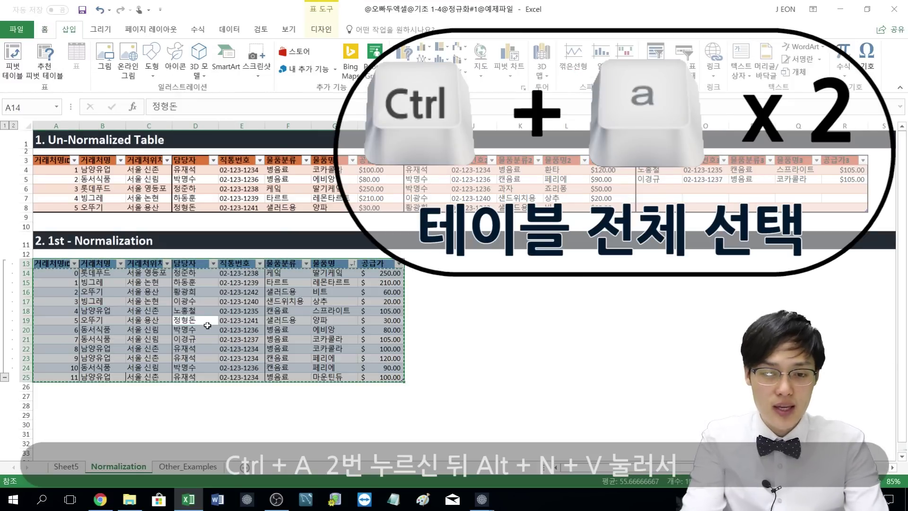
pyautogui.press('Return')
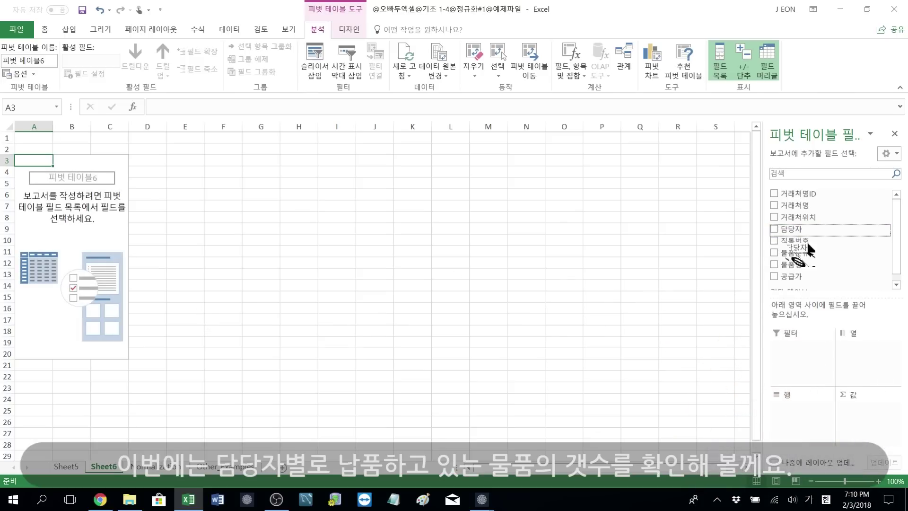
# Put 담당자 in the pivot rows and 공급가 in the values
pyautogui.moveTo(799, 406); pyautogui.dragTo(786, 407)
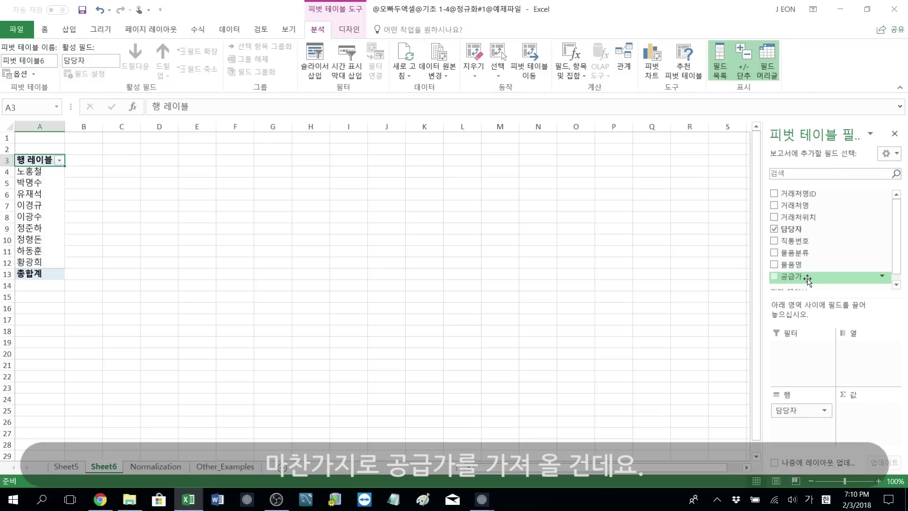
pyautogui.moveTo(859, 407); pyautogui.dragTo(856, 410)
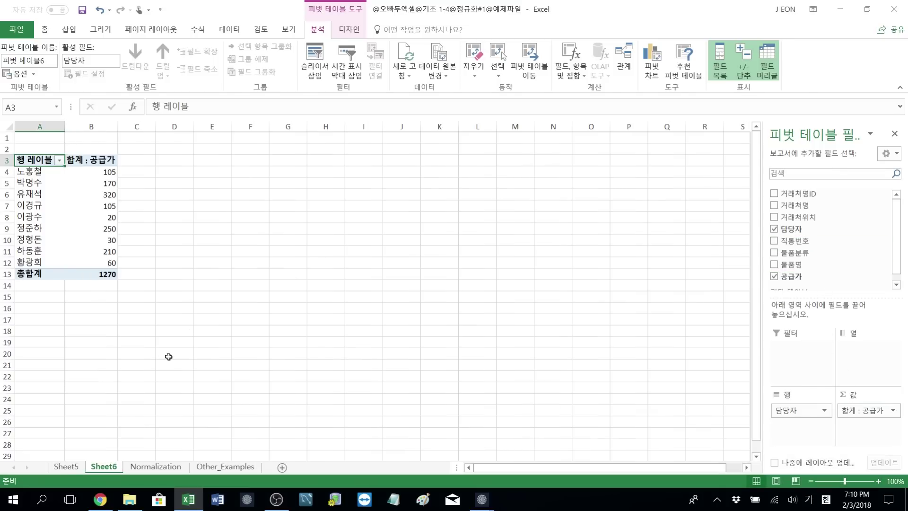
pyautogui.click(156, 467)
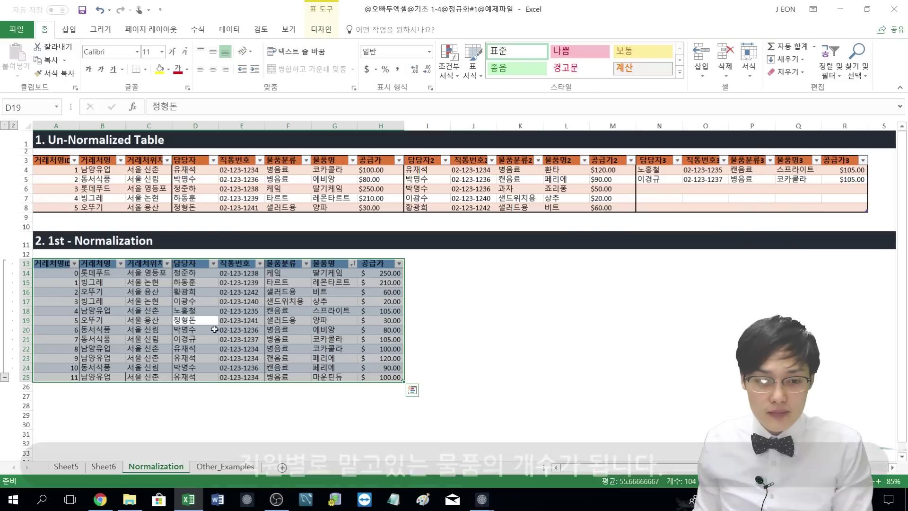
# Change the Sheet6 pivot's 공급가 summary from sum (합계) to count (개수)
pyautogui.click(372, 170)
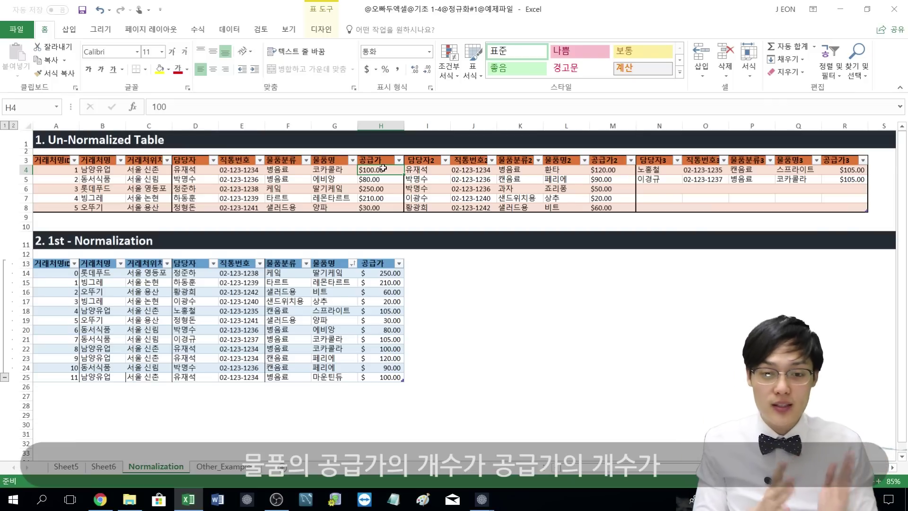
pyautogui.click(98, 468)
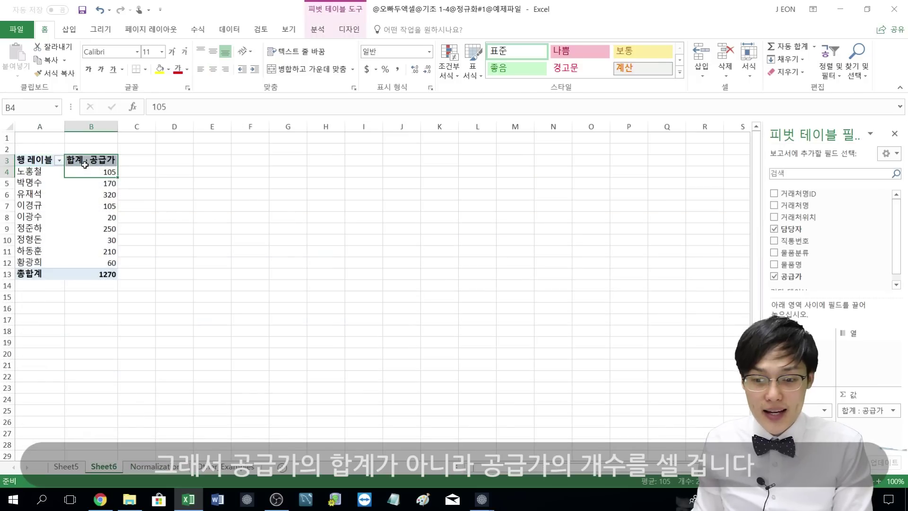
pyautogui.click(101, 212)
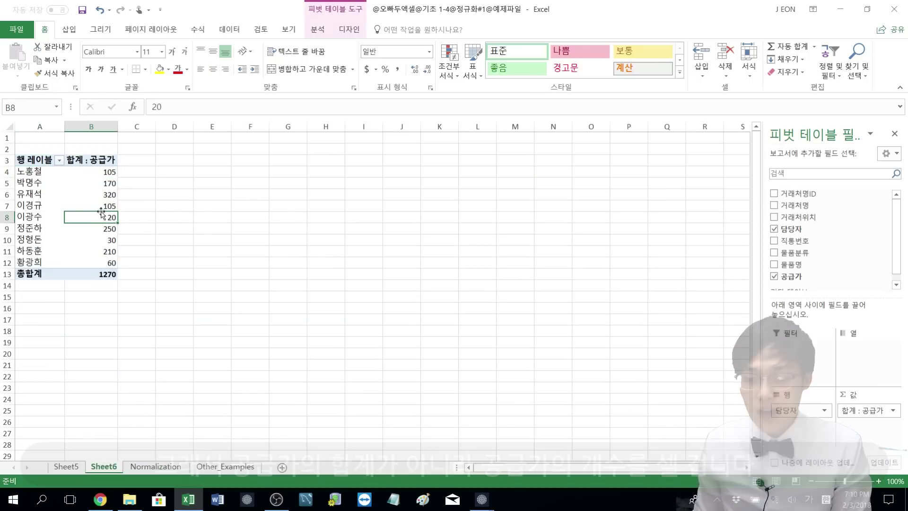
pyautogui.click(868, 412)
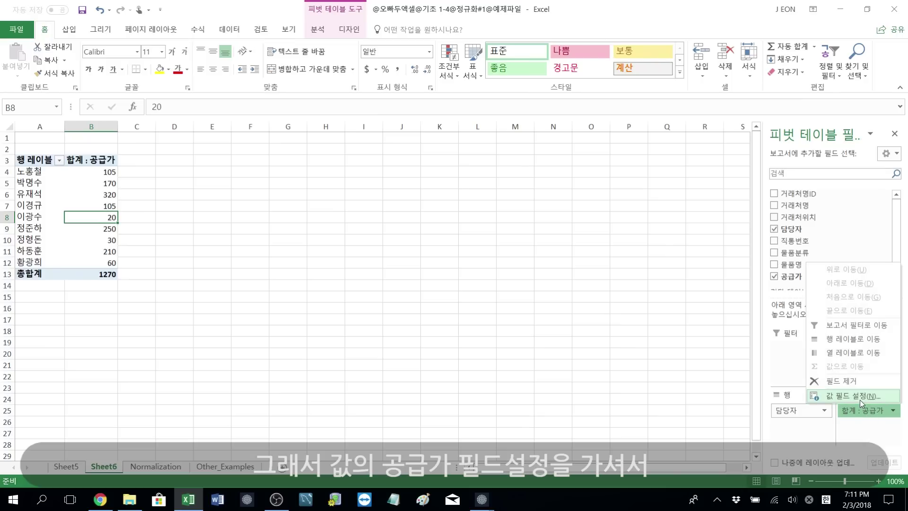
pyautogui.click(860, 396)
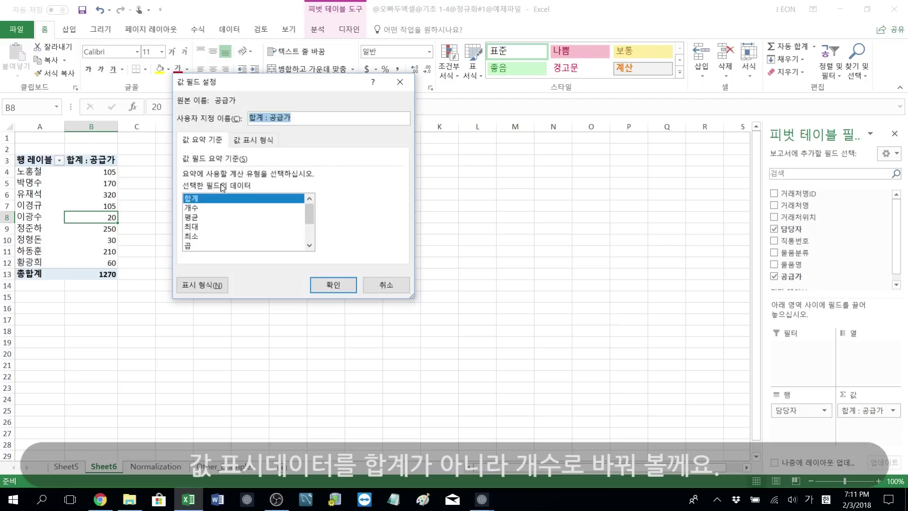
pyautogui.click(199, 209)
pyautogui.click(334, 285)
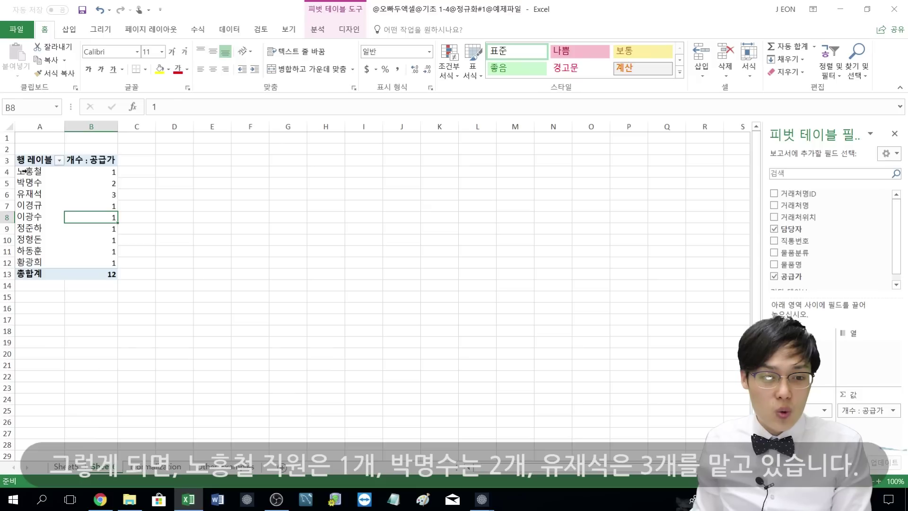
# Check each 담당자's item count, including the managers with 2 and 3 items
pyautogui.click(60, 165)
pyautogui.click(89, 174)
pyautogui.click(28, 194)
pyautogui.click(95, 185)
pyautogui.click(82, 191)
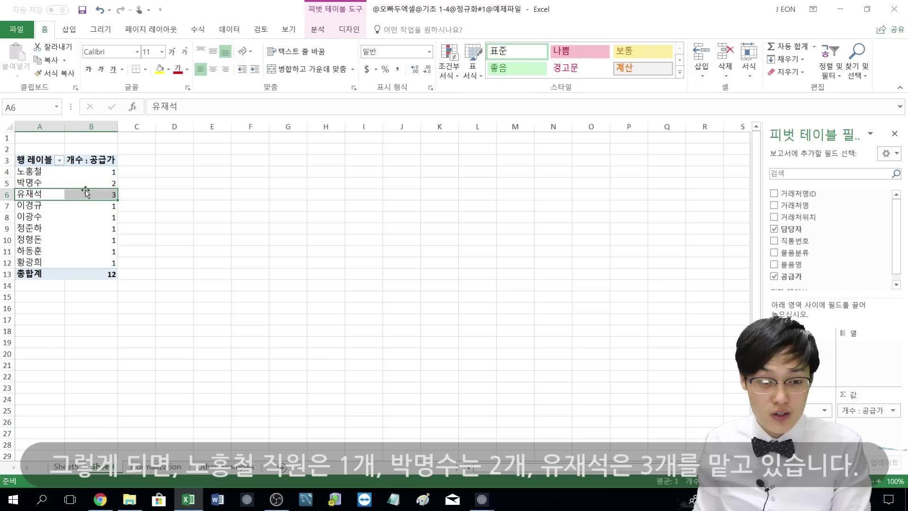
pyautogui.click(87, 192)
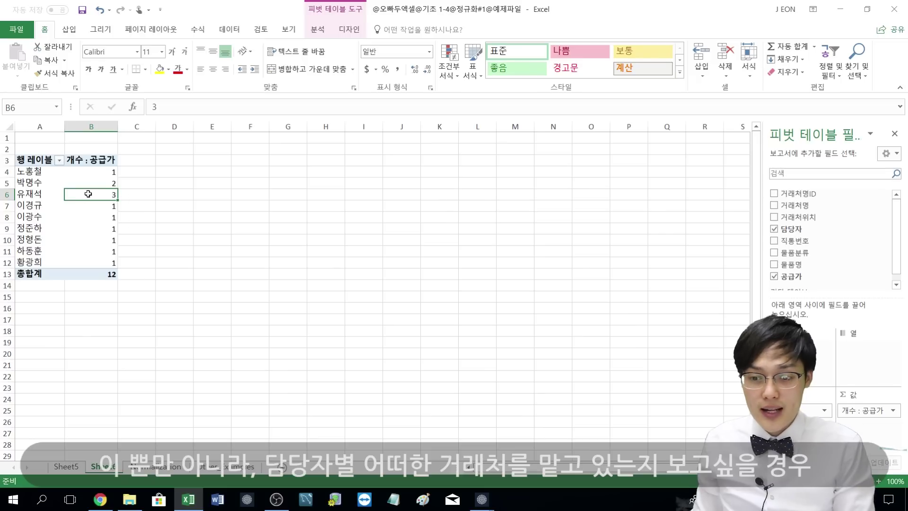
pyautogui.click(39, 199)
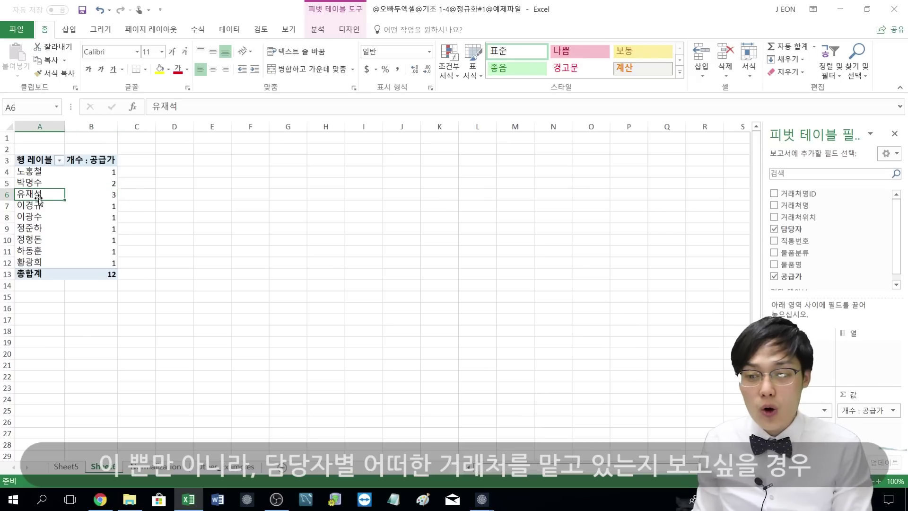
pyautogui.moveTo(39, 194)
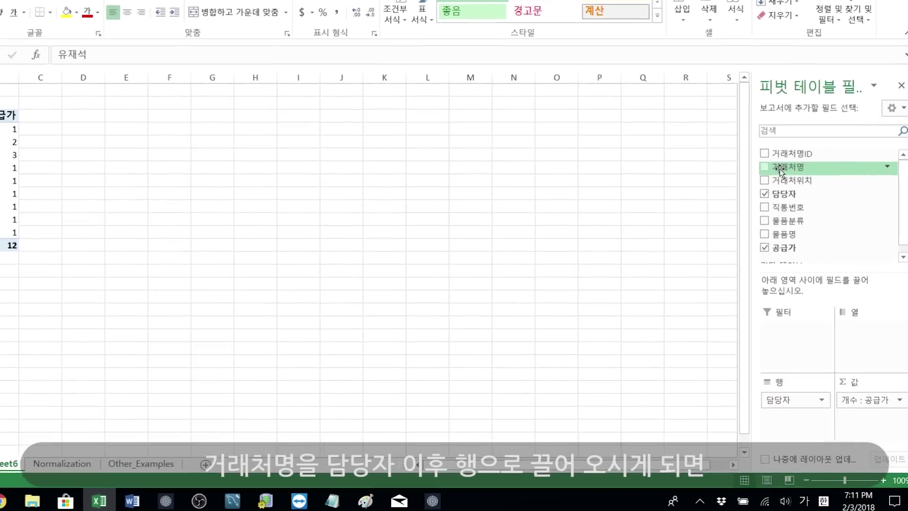
# Add 거래처명 below 담당자 in the pivot rows and check a supplier's item count
pyautogui.moveTo(794, 205); pyautogui.dragTo(786, 274)
pyautogui.moveTo(766, 232); pyautogui.dragTo(763, 398)
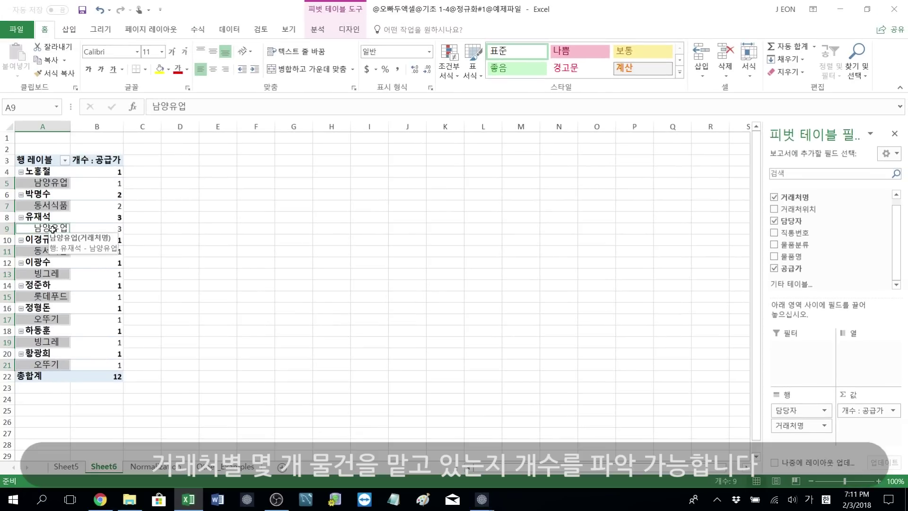
pyautogui.click(108, 230)
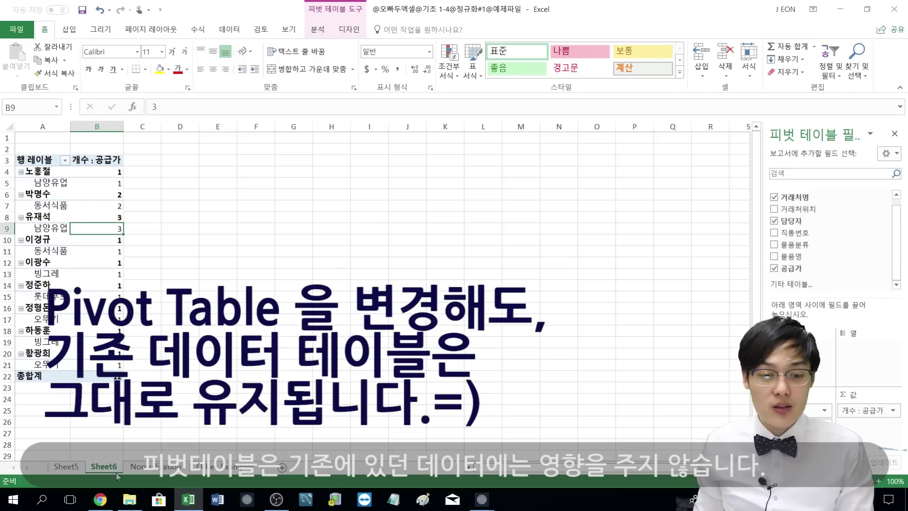
pyautogui.click(144, 467)
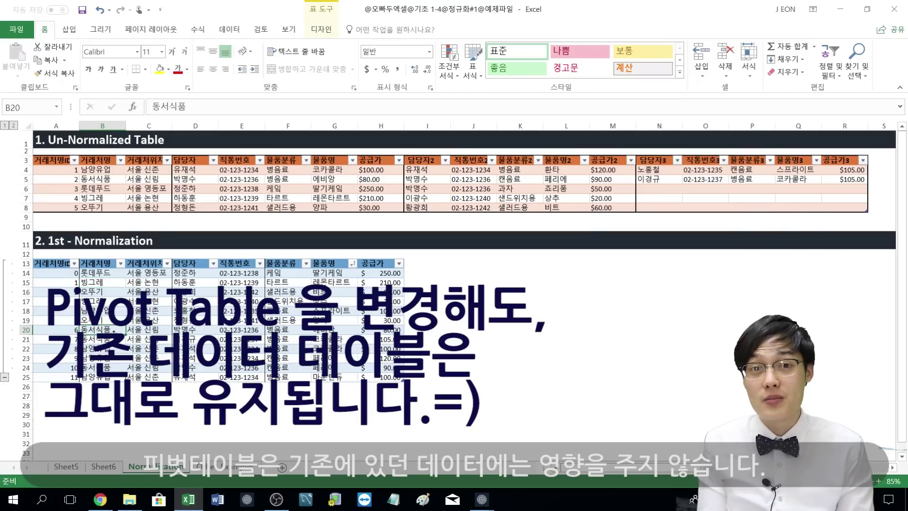